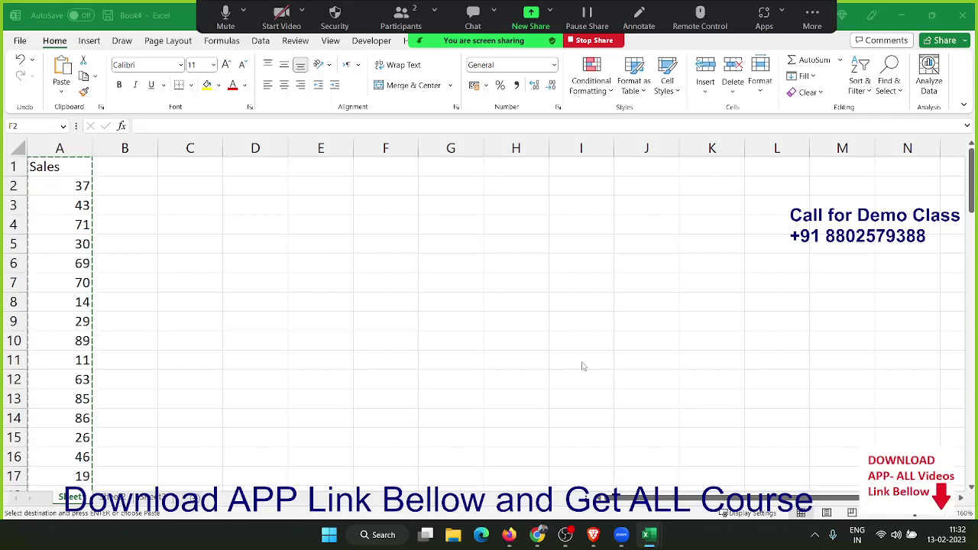
Enter the header 'inc' in cell B1.
click(565, 535)
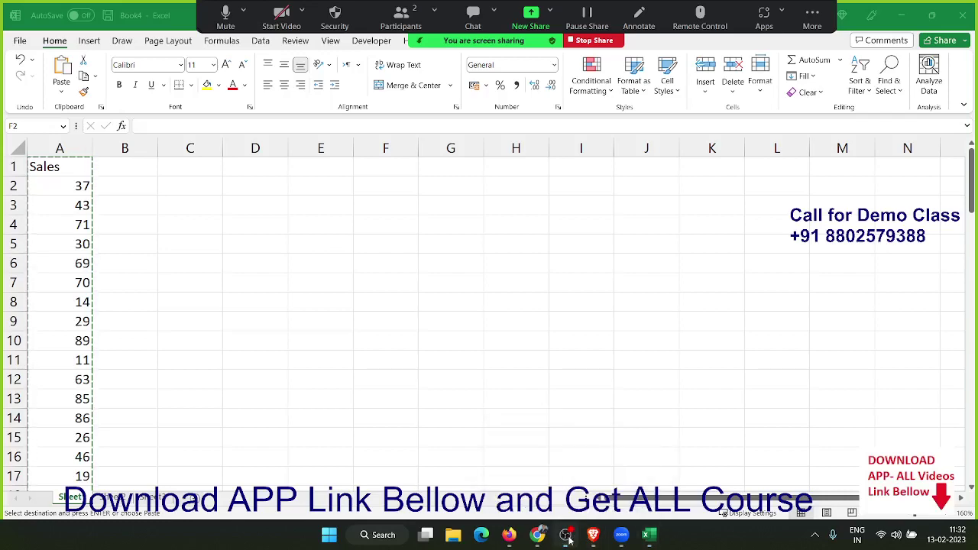
click(566, 535)
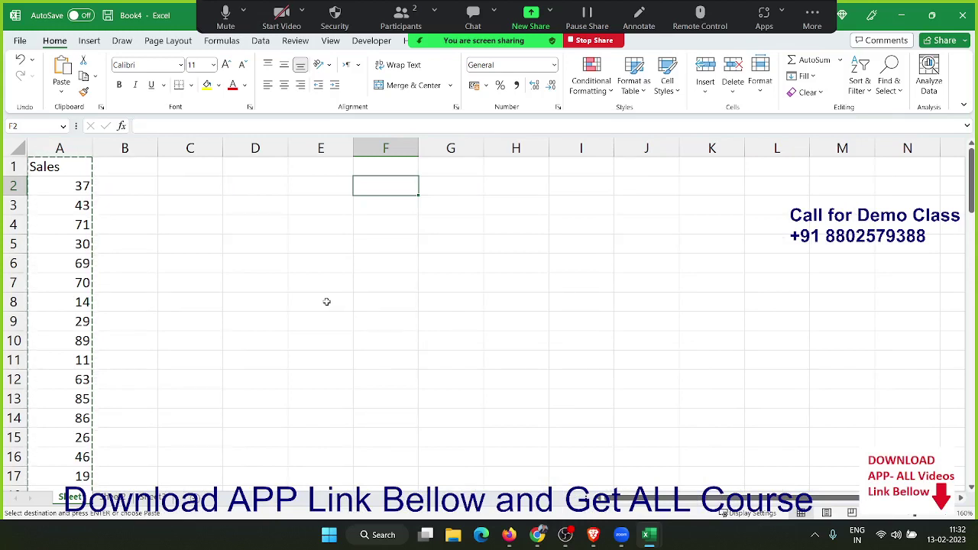
key(Left)
key(Escape)
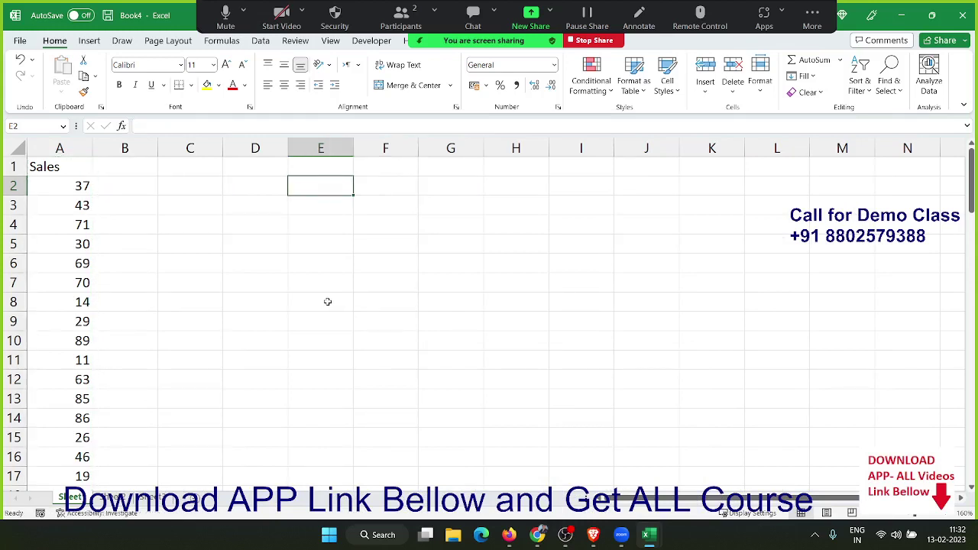
key(Left)
key(Left)
key(Left)
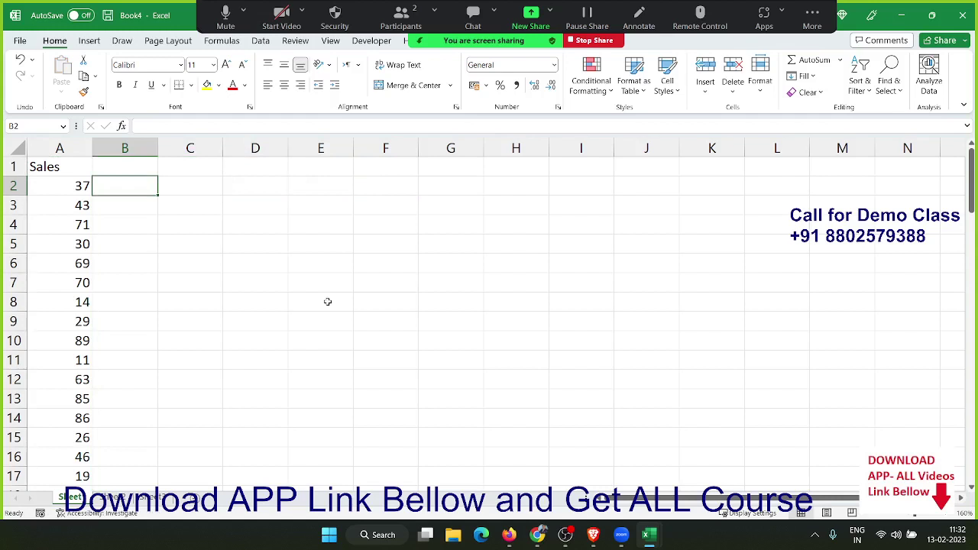
key(Left)
key(ctrl+Down)
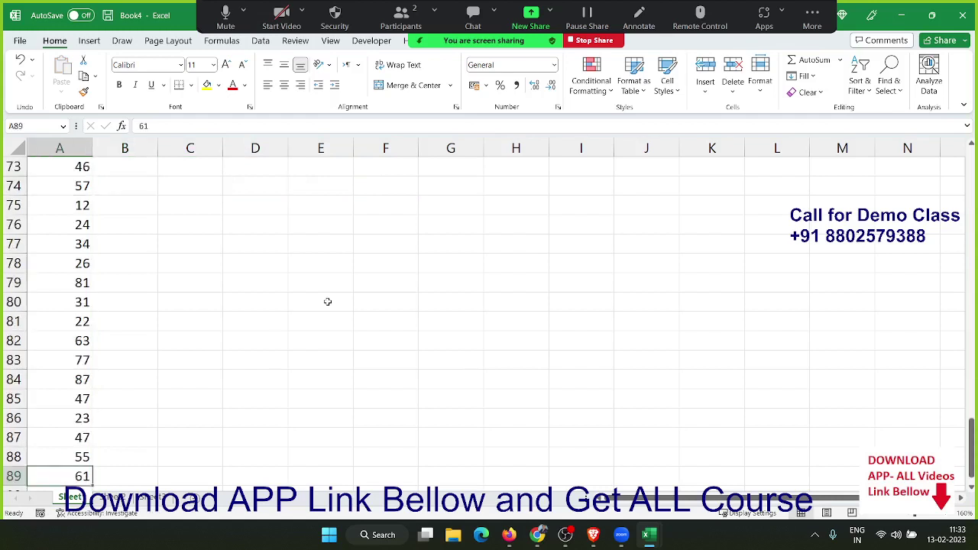
key(ctrl+Up)
key(Right)
key(Right)
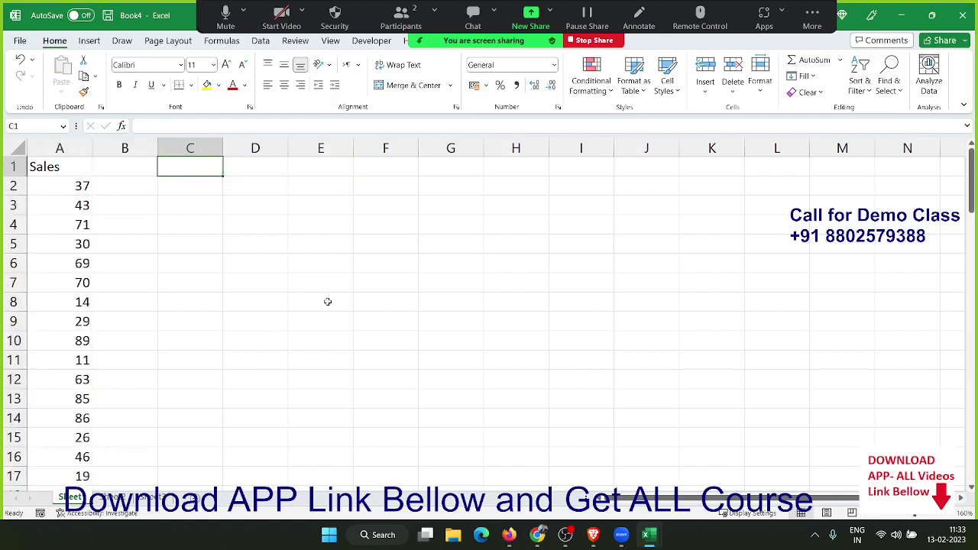
key(Right)
key(Right)
key(Left)
key(Left)
key(Left)
text(inc)
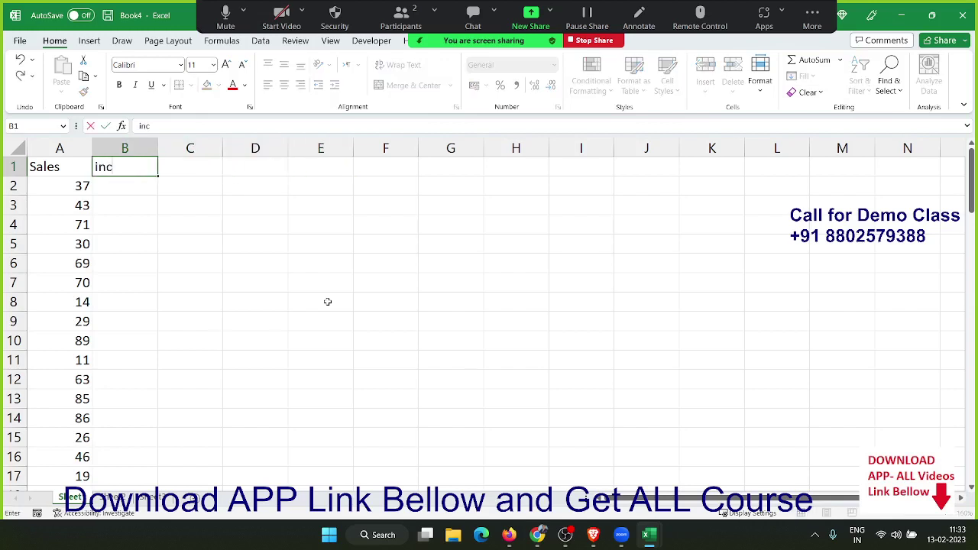
key(Right)
key(Right)
key(Right)
Enter the first two bands in E2:F3: <40 with 500 and 40-80 with 1000.
key(Down)
text(5)
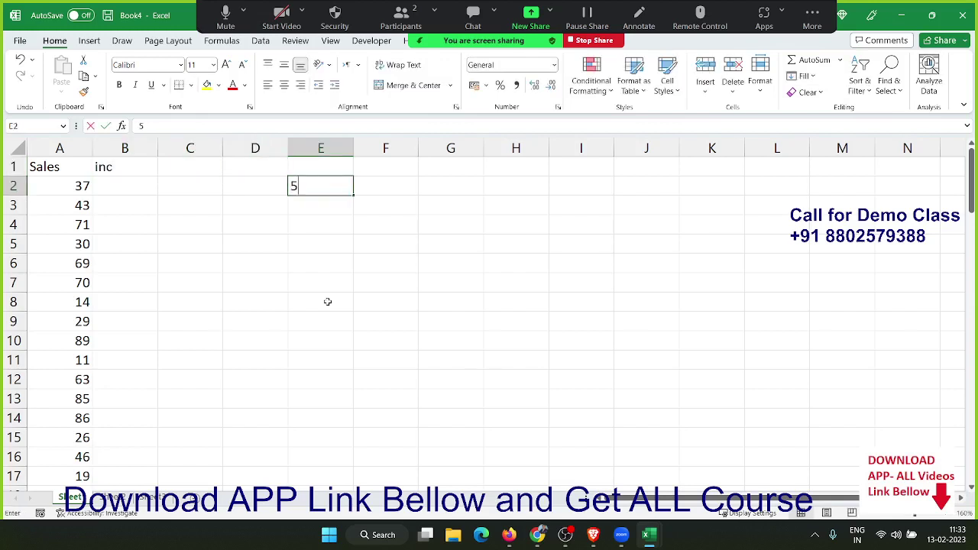
text(0-)
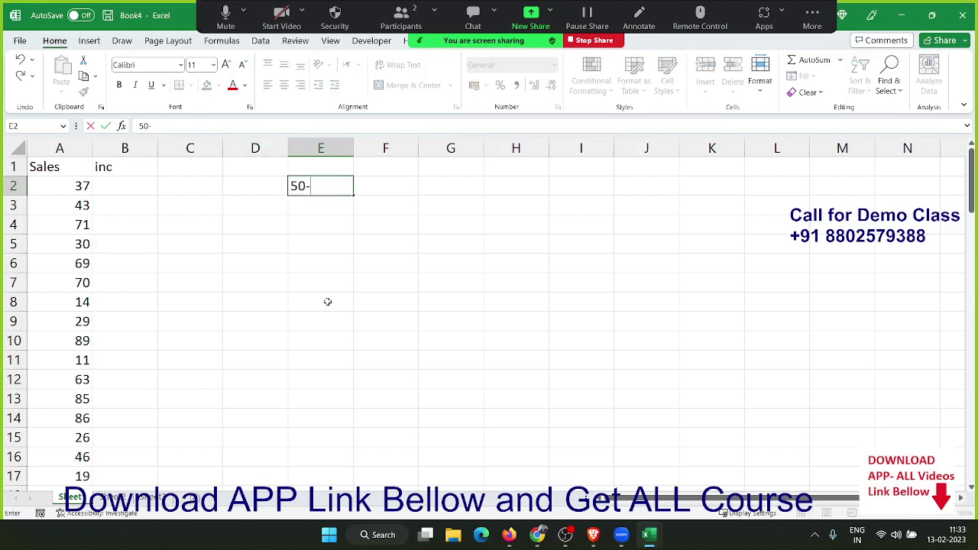
key(Escape)
text(<40)
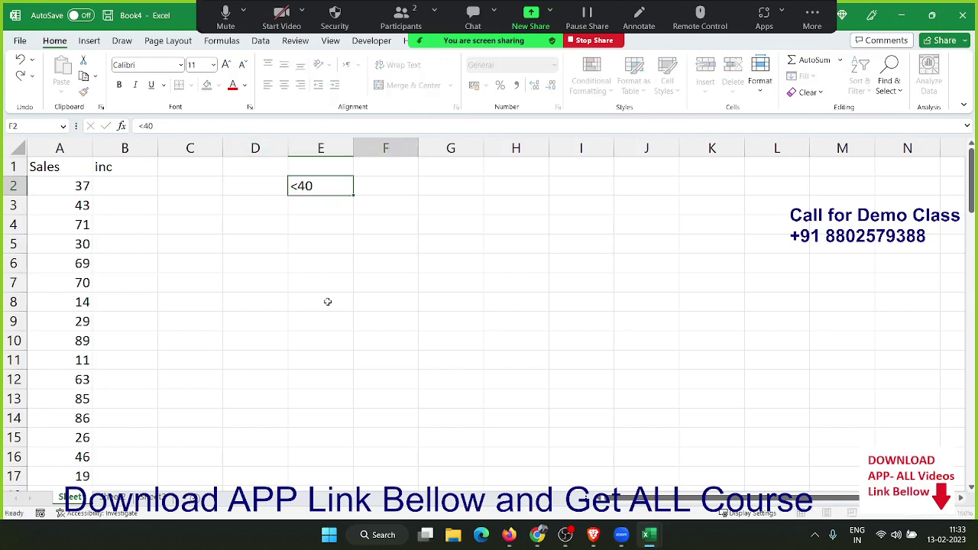
key(Right)
text(500)
key(Return)
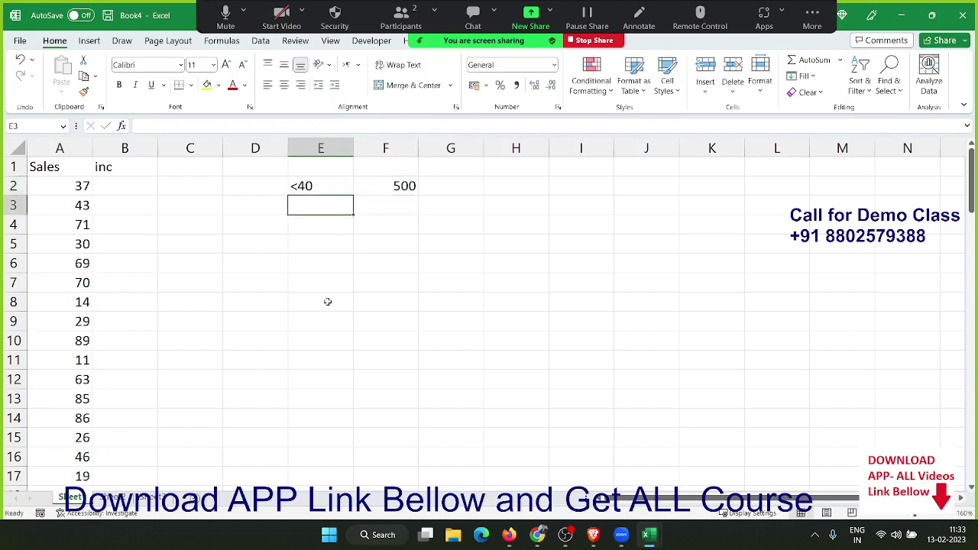
text(40-)
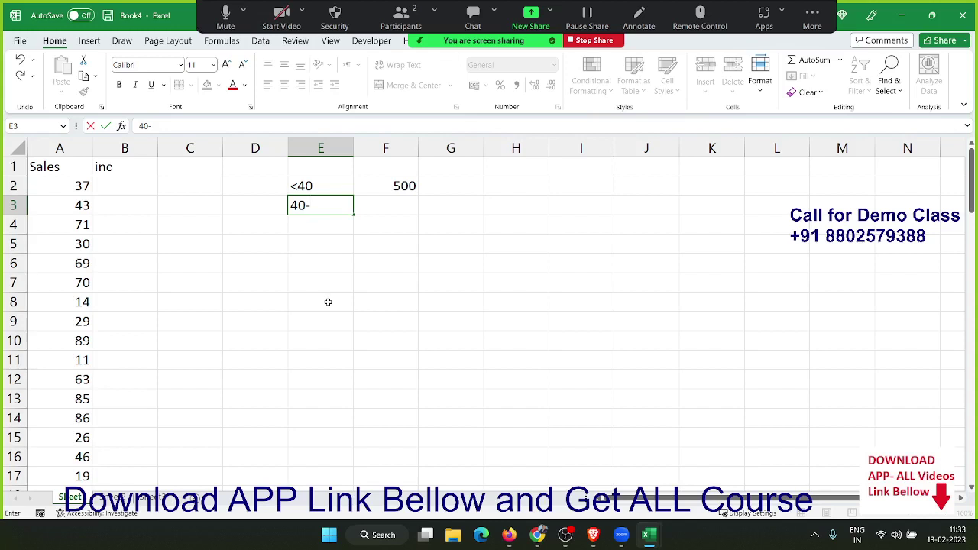
text(80)
key(Tab)
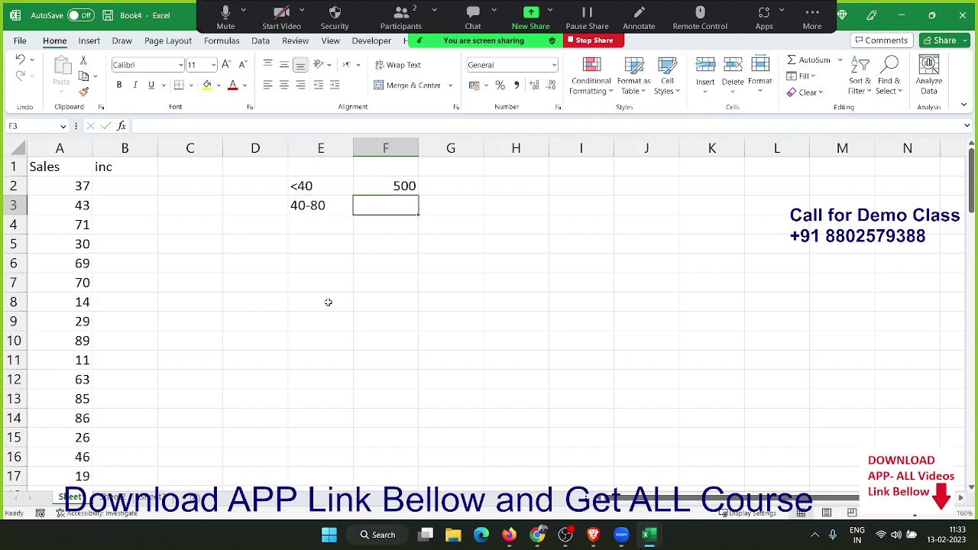
text(1000)
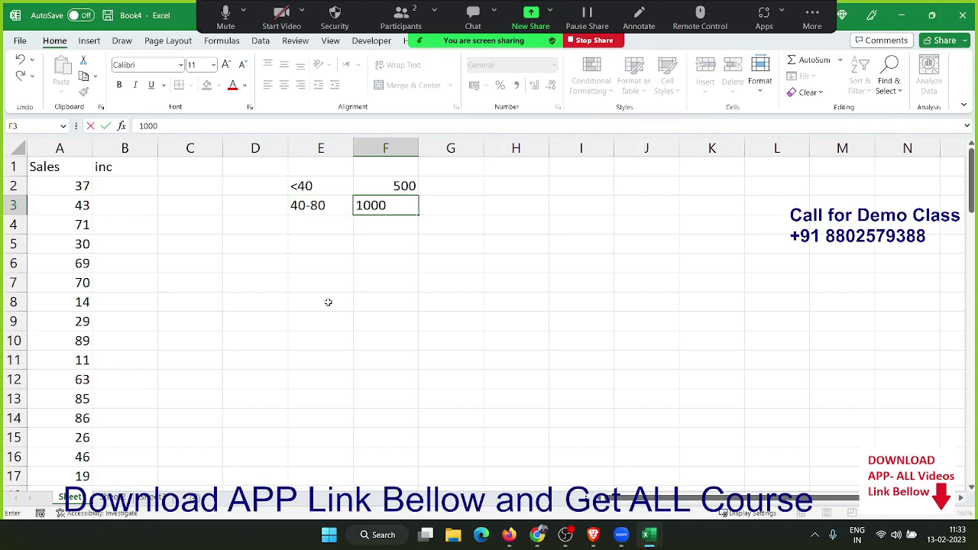
key(Return)
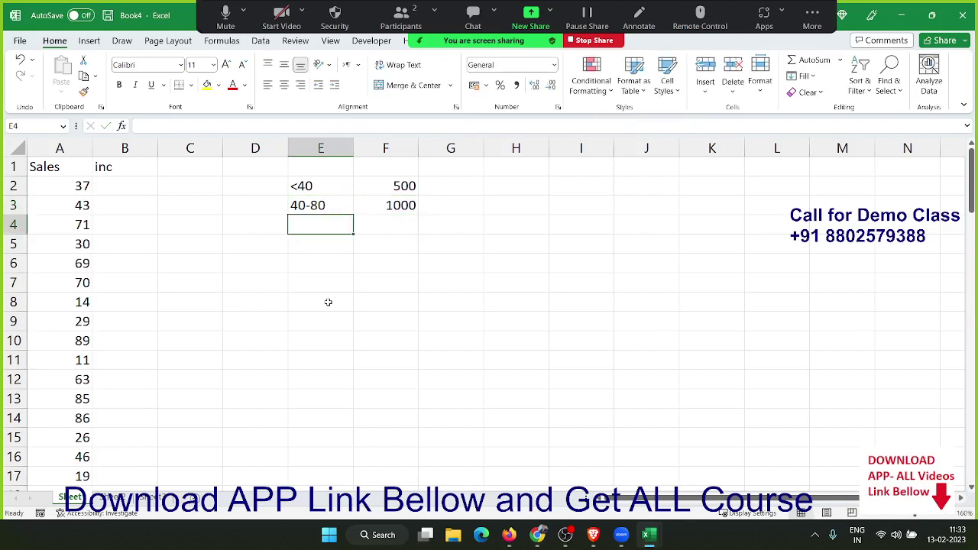
Add the remaining bands in E4:F5: 80-100 with 1500 and >100 with 5000.
text(80-1)
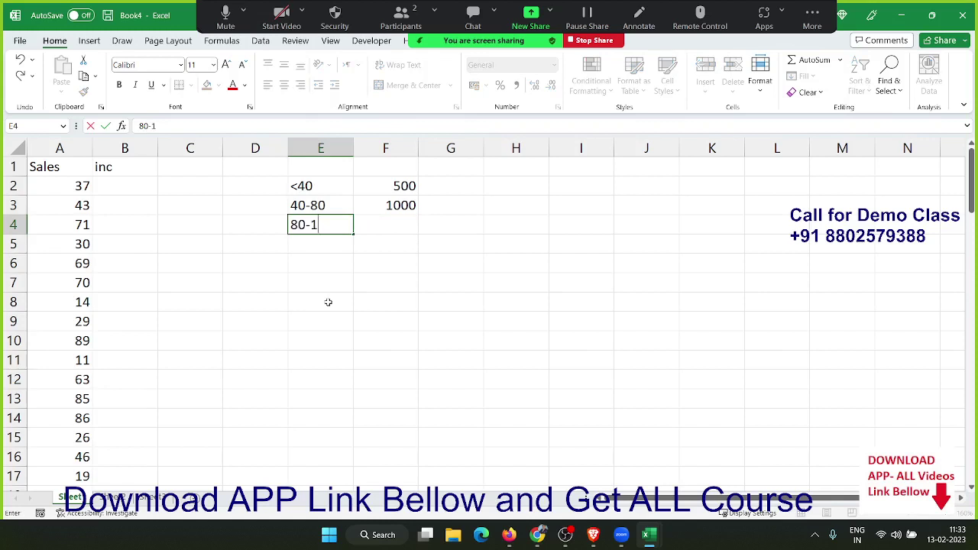
text(00)
key(Tab)
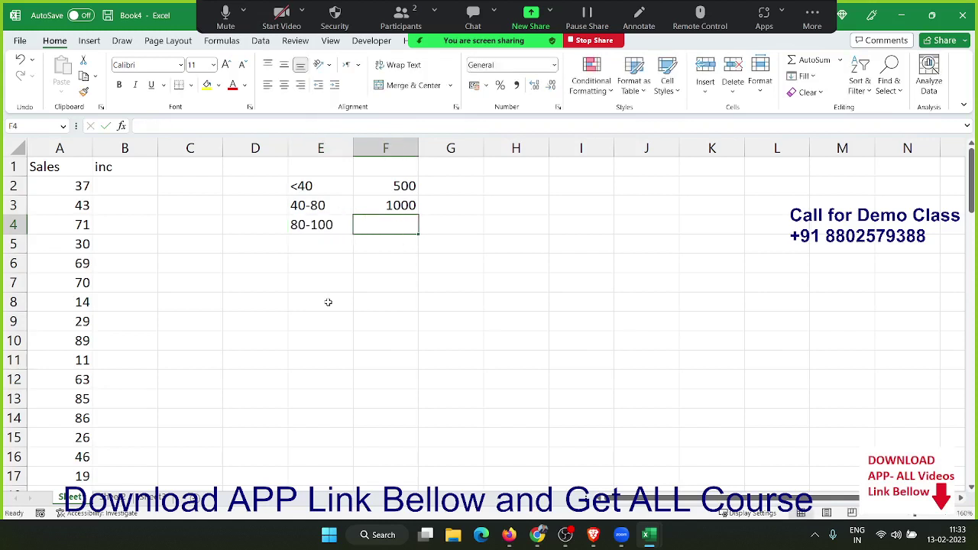
text(1)
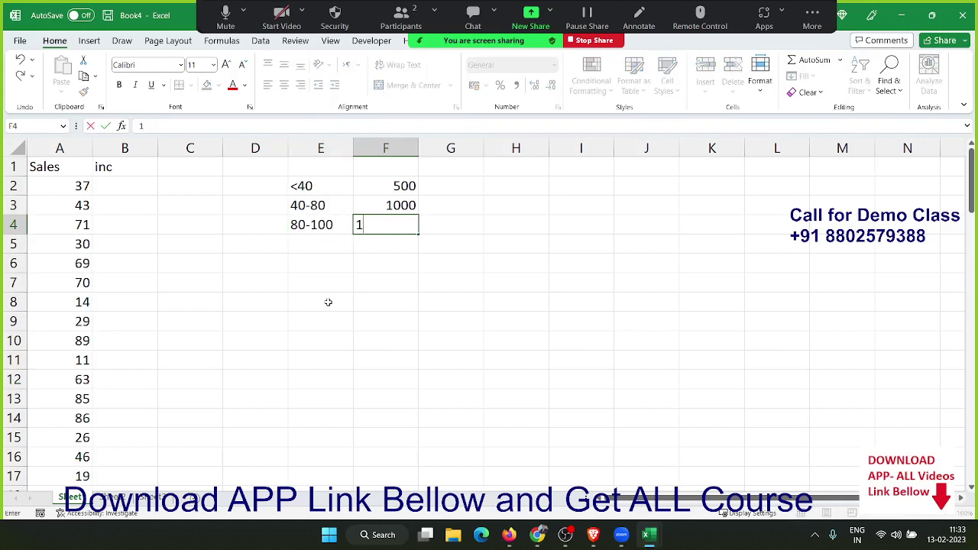
text(500)
key(Return)
key(Left)
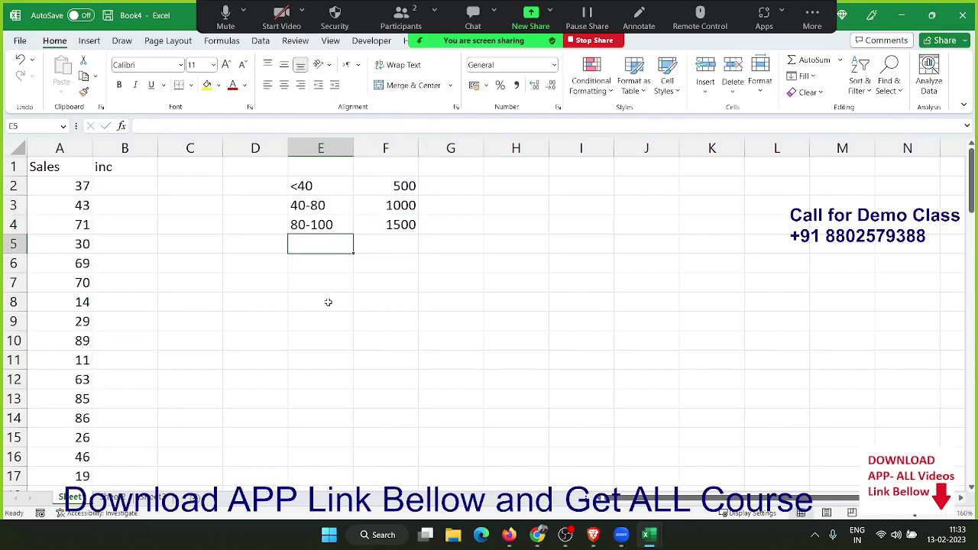
text(>)
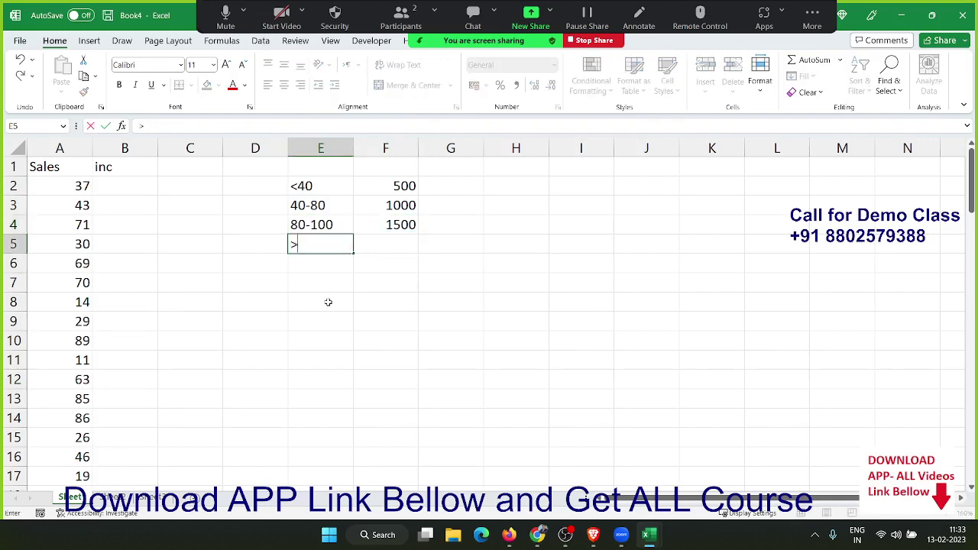
text(100)
key(Tab)
text(5)
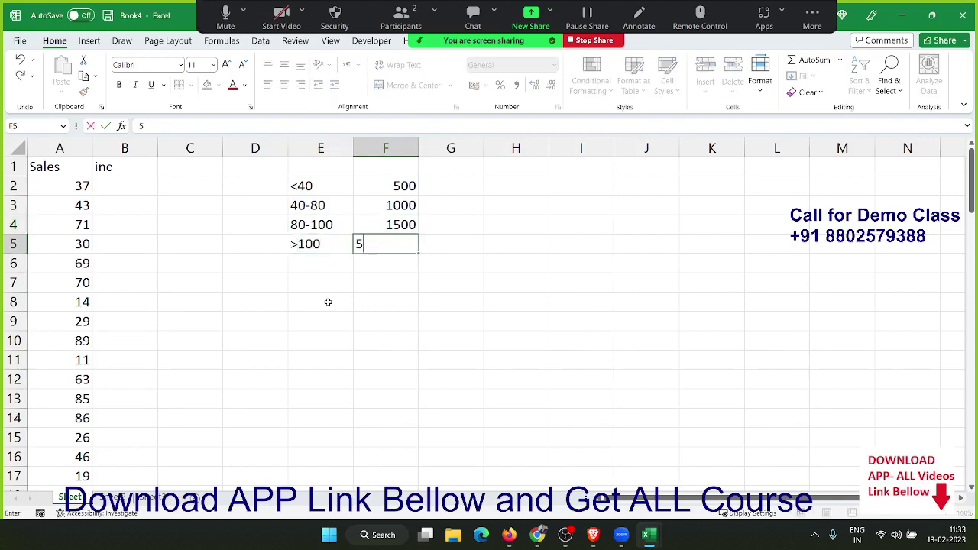
text(000)
key(Return)
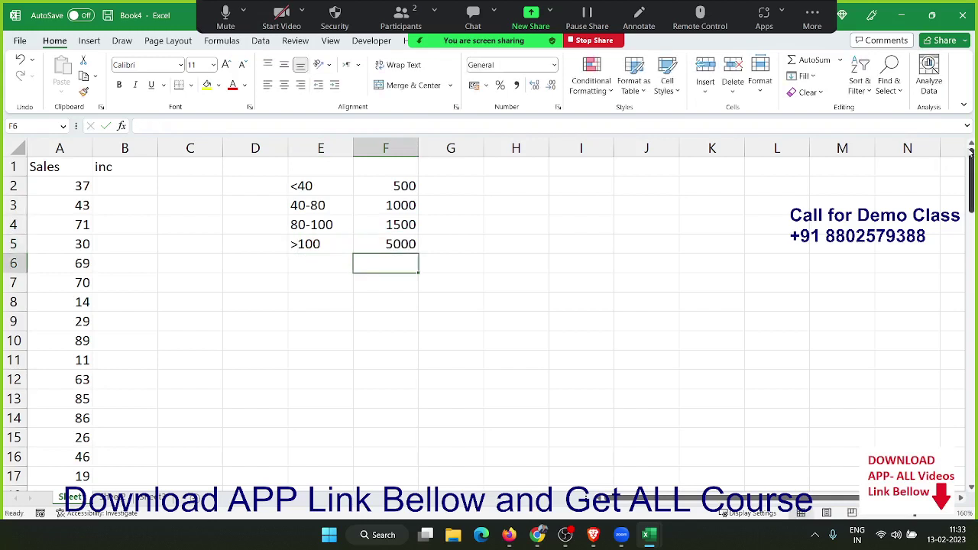
Open the Visual Basic editor from the Developer tab, tile it beside the workbook, and insert Module1.
click(538, 535)
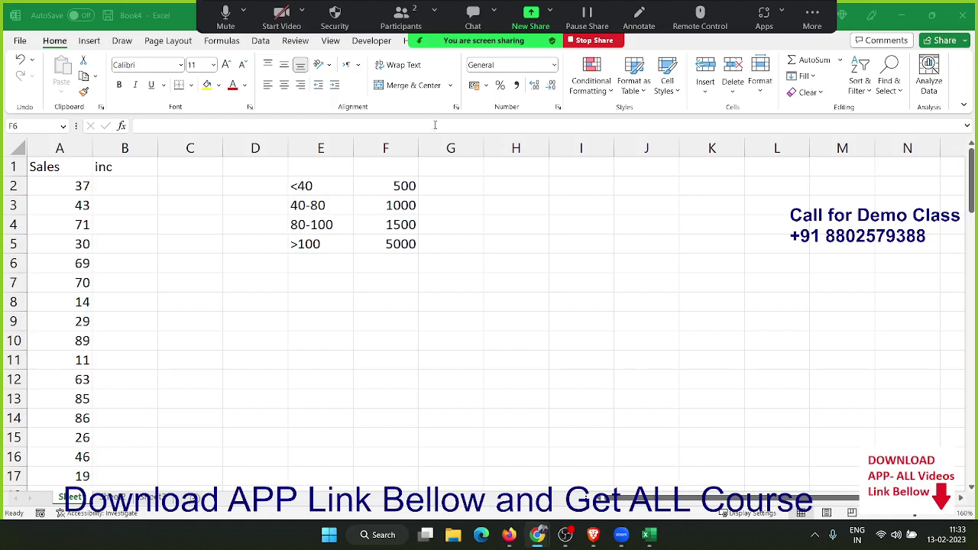
click(368, 44)
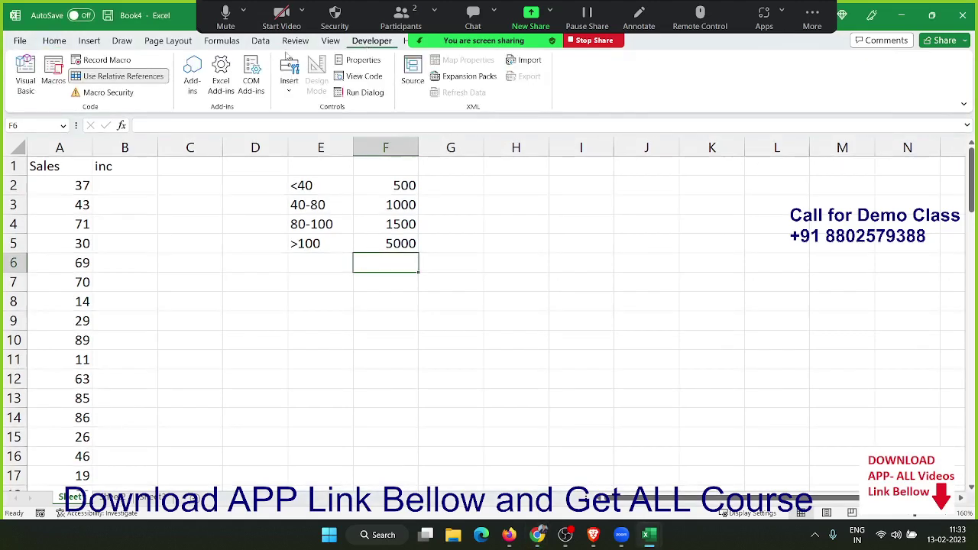
click(26, 76)
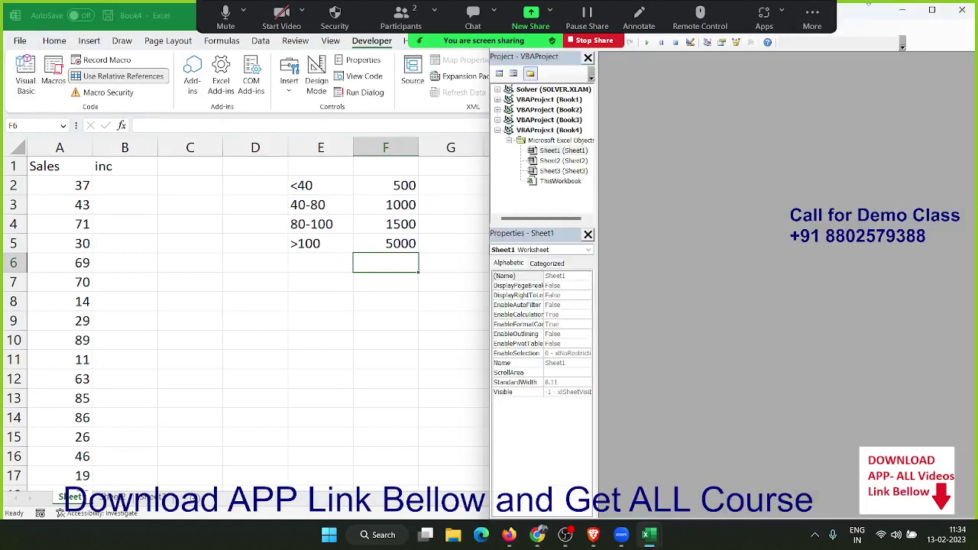
mouse_move(932, 10)
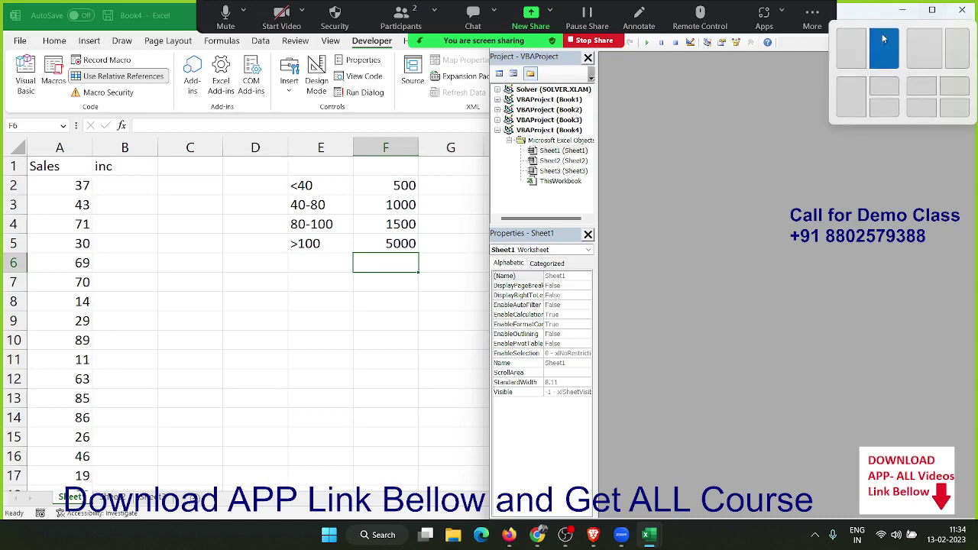
click(852, 48)
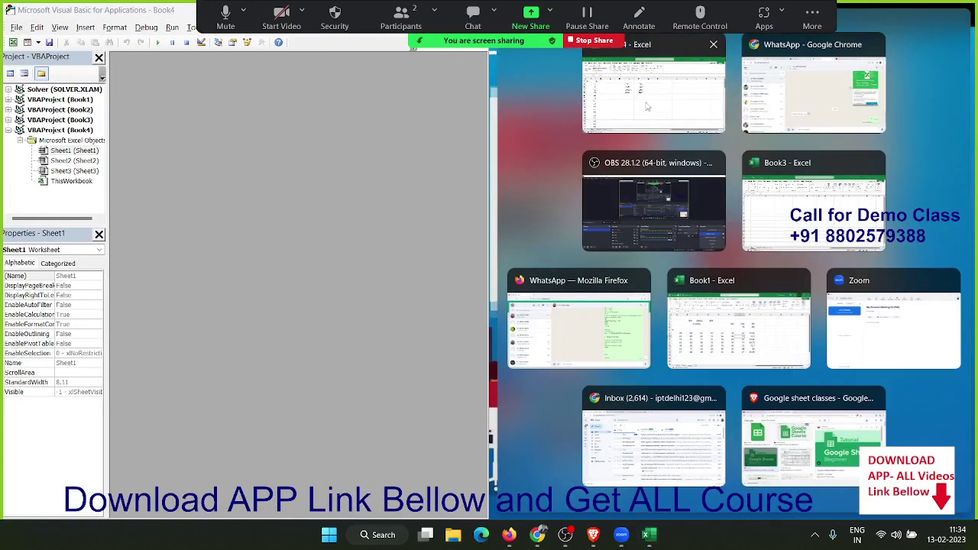
click(688, 92)
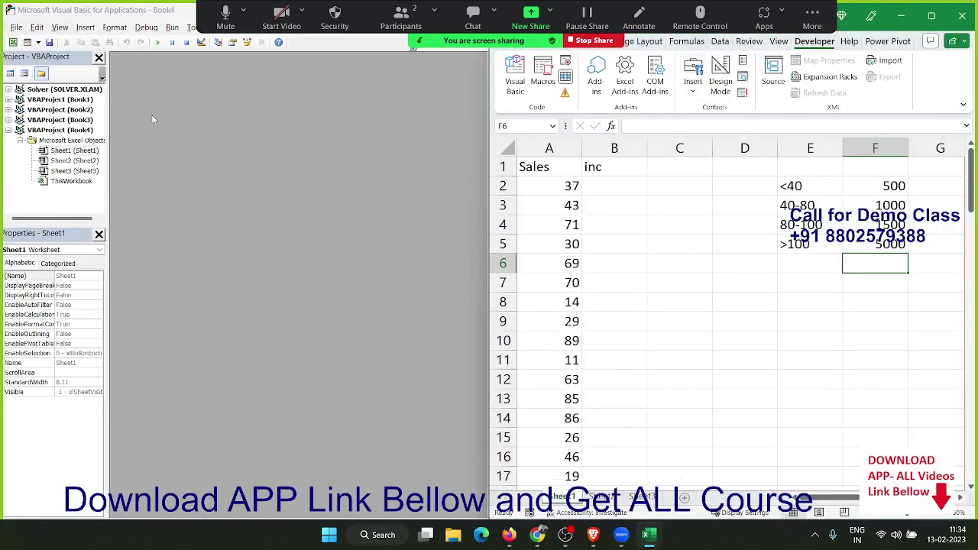
click(85, 28)
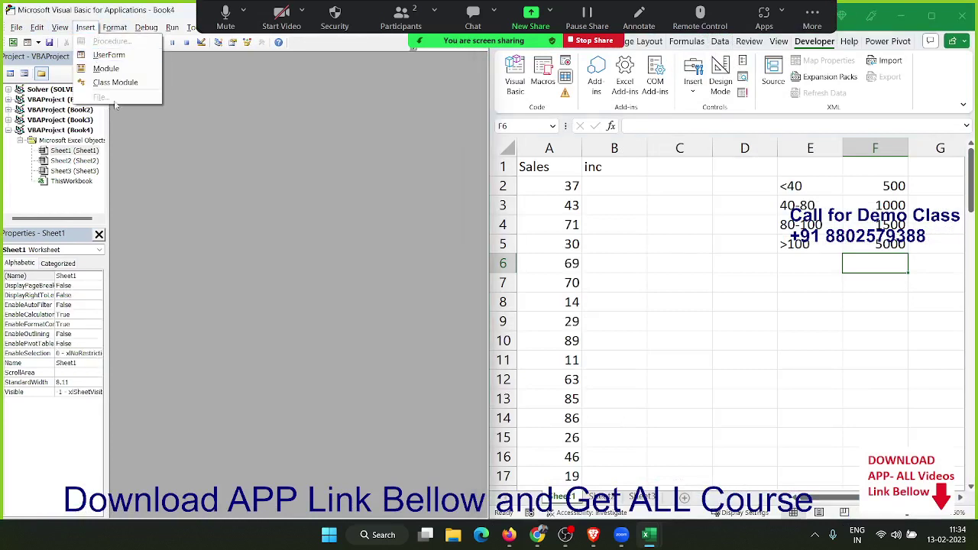
click(107, 69)
Create the Sub rr() procedure and place the cursor inside it.
text(s)
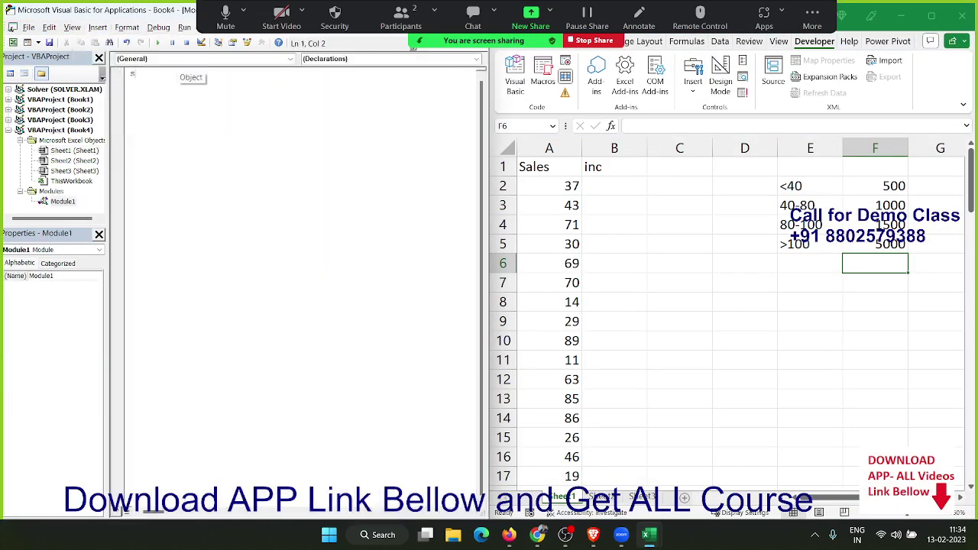
text(ub rr)
text(())
key(Return)
key(Return)
key(Return)
key(Return)
key(Return)
key(Up)
key(Up)
click(131, 93)
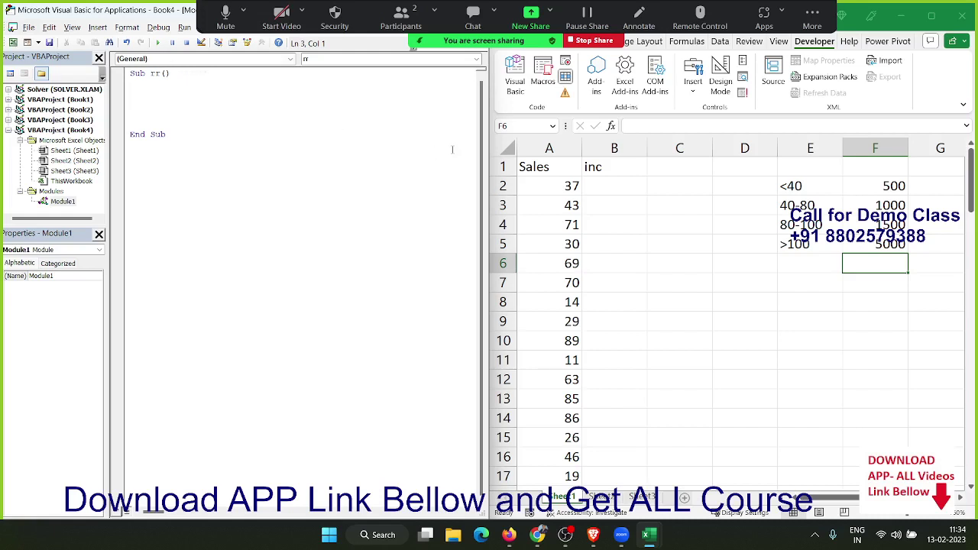
Declare Dim s As Long and Dim r As Long in rr.
text(dim)
text(s as )
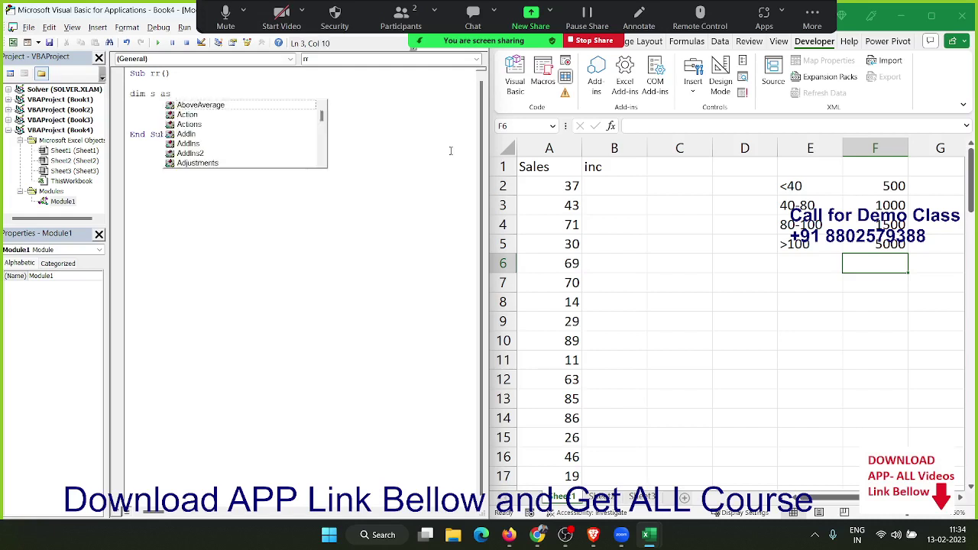
text(r)
key(BackSpace)
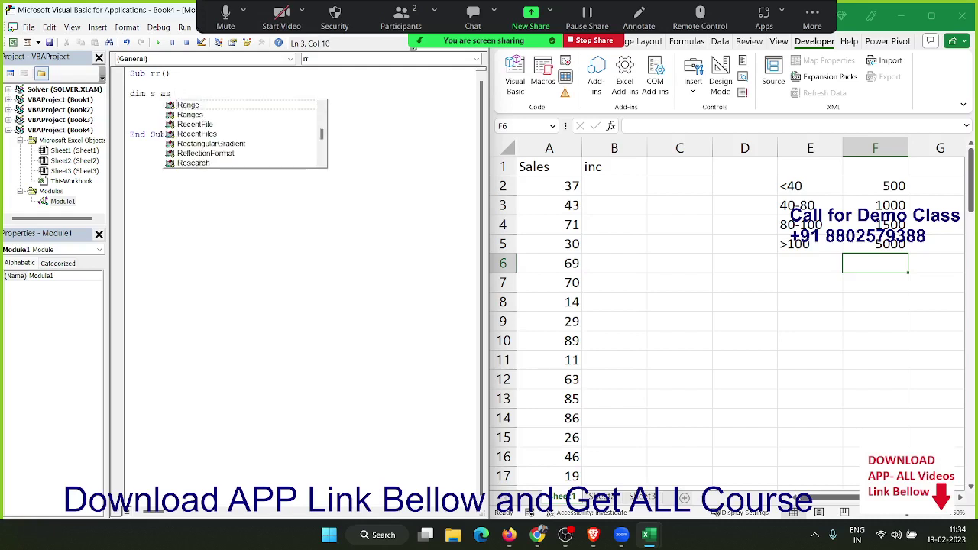
text(lon)
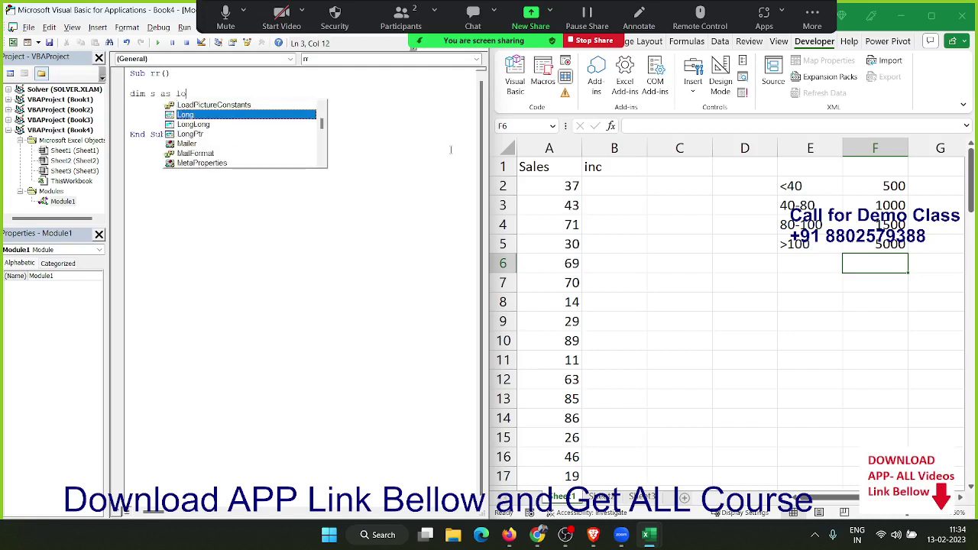
key(Return)
text(di)
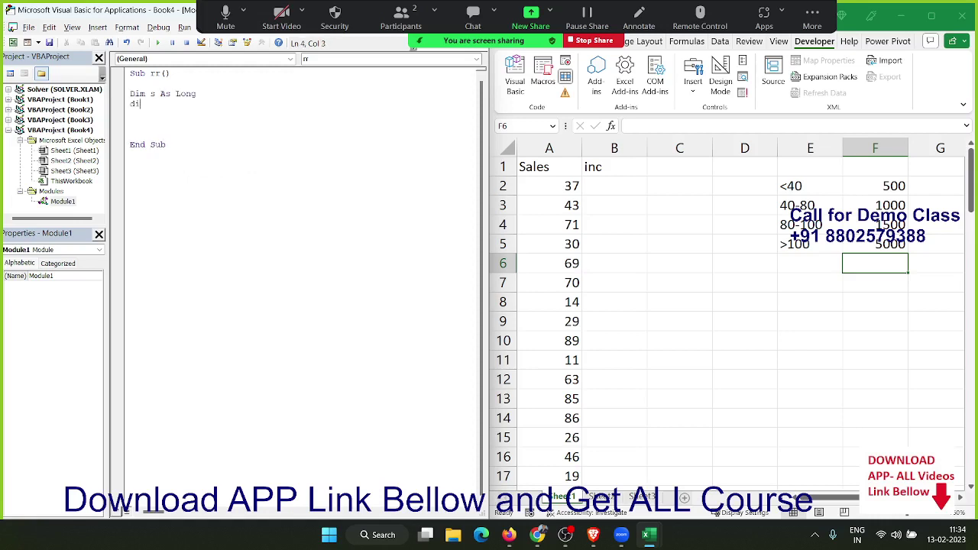
text(m r as )
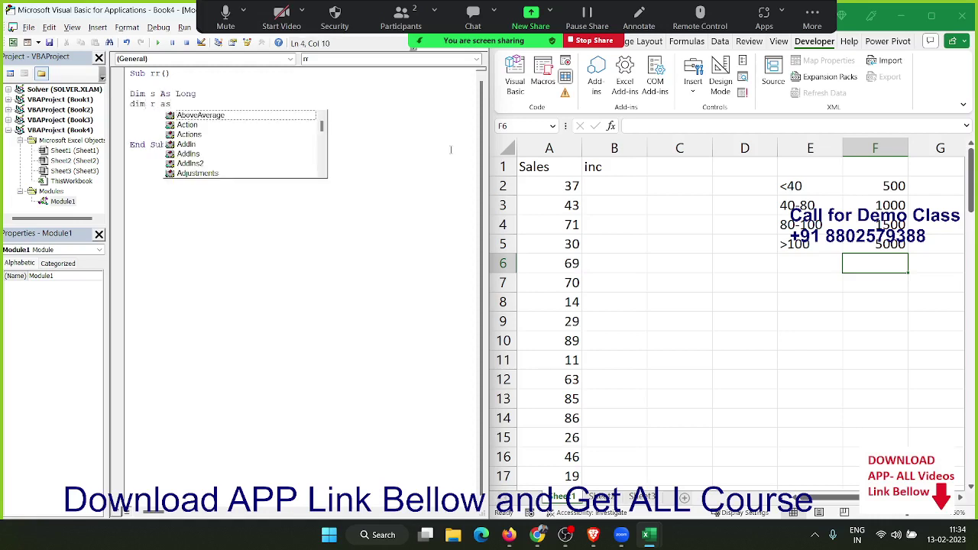
text(lon)
key(Tab)
key(Return)
key(Return)
key(Return)
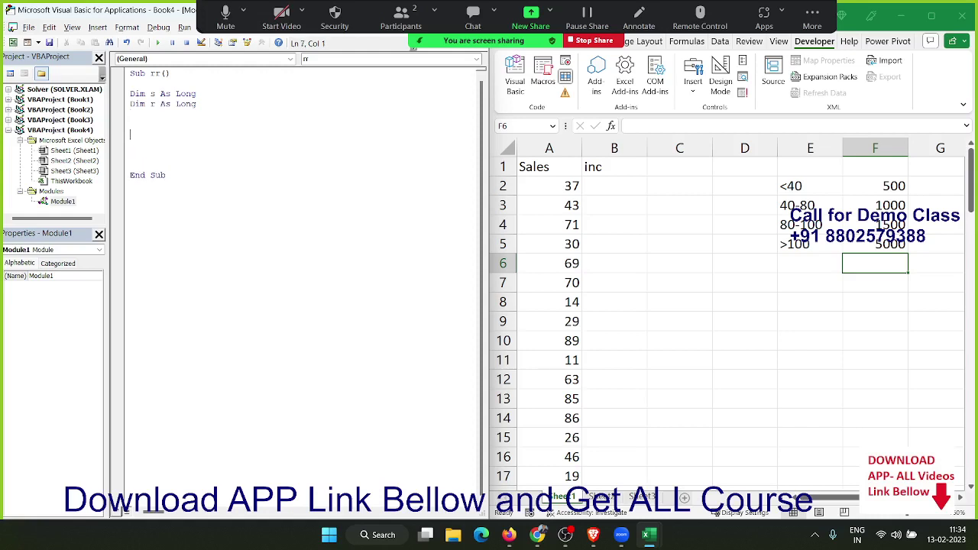
Start the loop line For i = 1 below the declarations.
key(Up)
text(for )
text(i = 1)
key(BackSpace)
Complete the loop header as For i = 1 To Range("A65000").End(xlUp).Row.
text(1 )
text(to )
text(range()
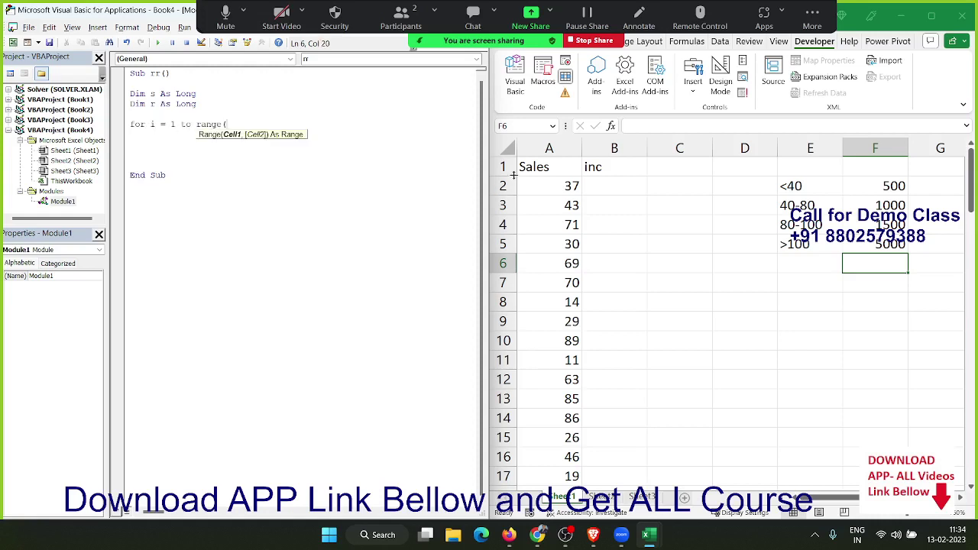
text("A65)
text(000").)
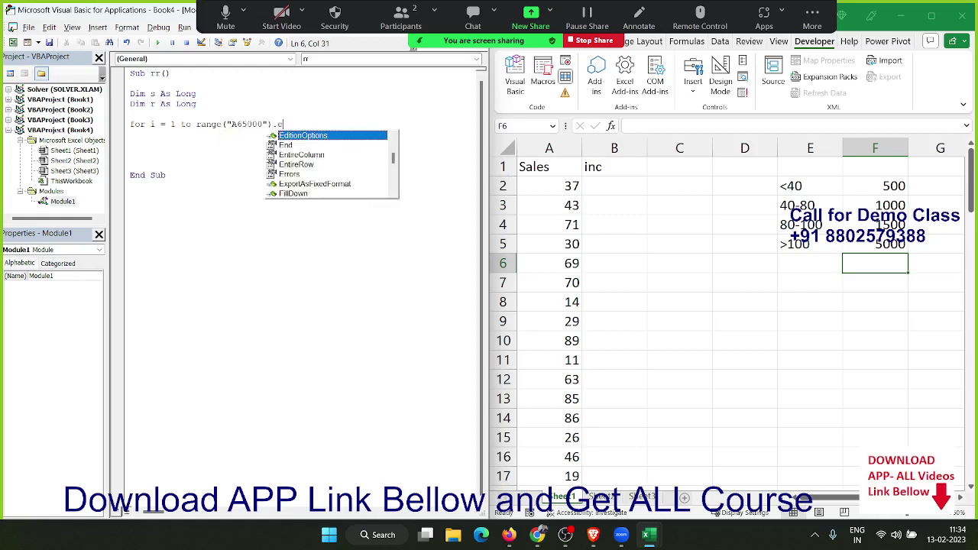
text(E)
key(Tab)
text((x)
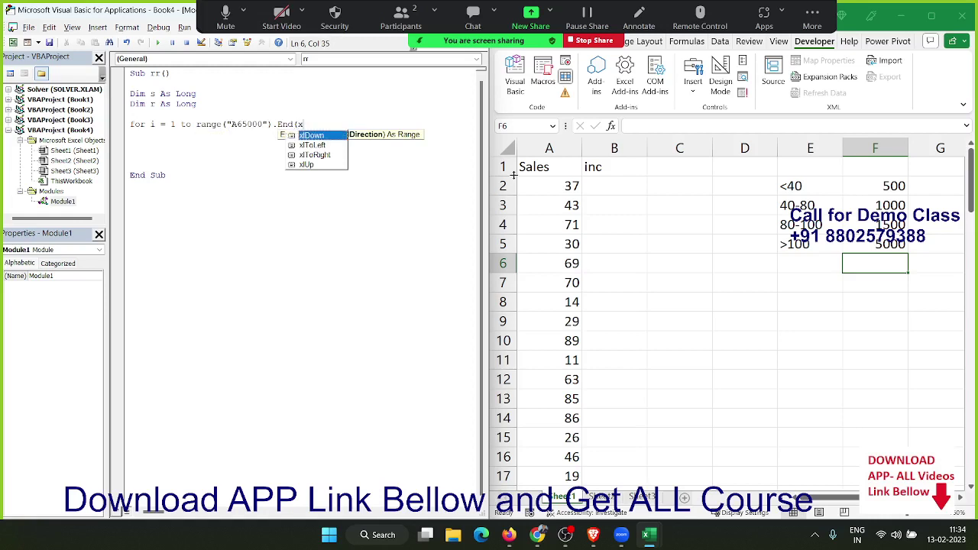
key(Down)
key(Down)
key(Down)
key(Tab)
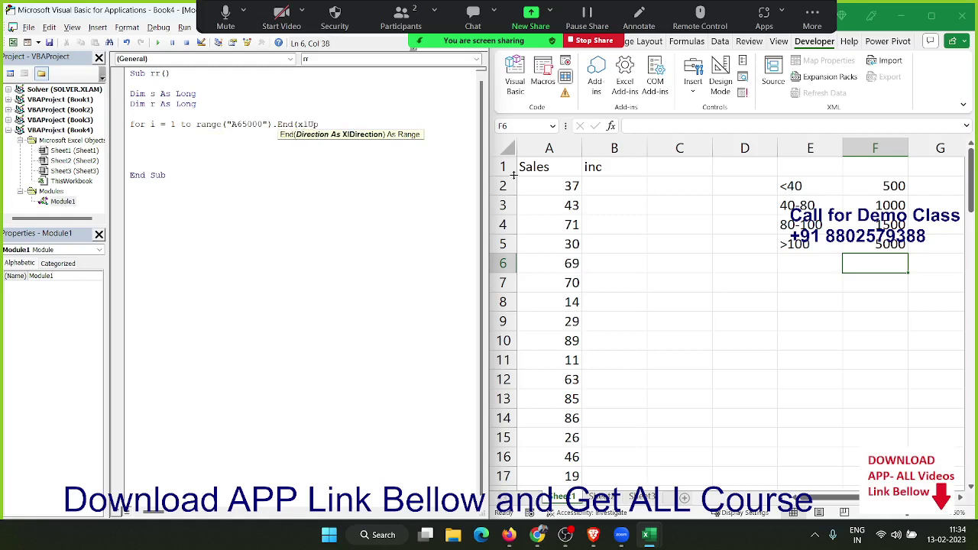
text().ro)
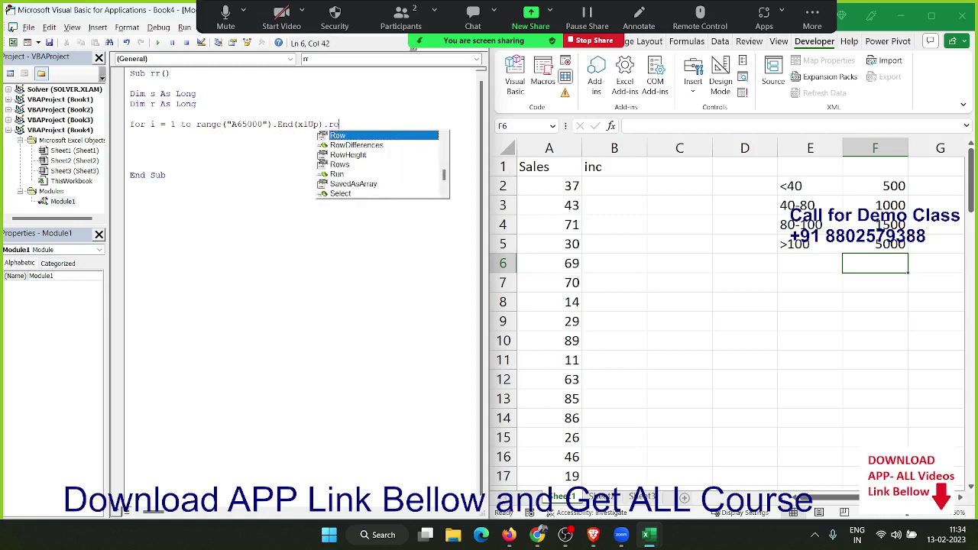
key(Tab)
Close the loop with Next i and add s = Range("A" & i).Value inside it.
key(Return)
key(Return)
key(Return)
key(Return)
text(n)
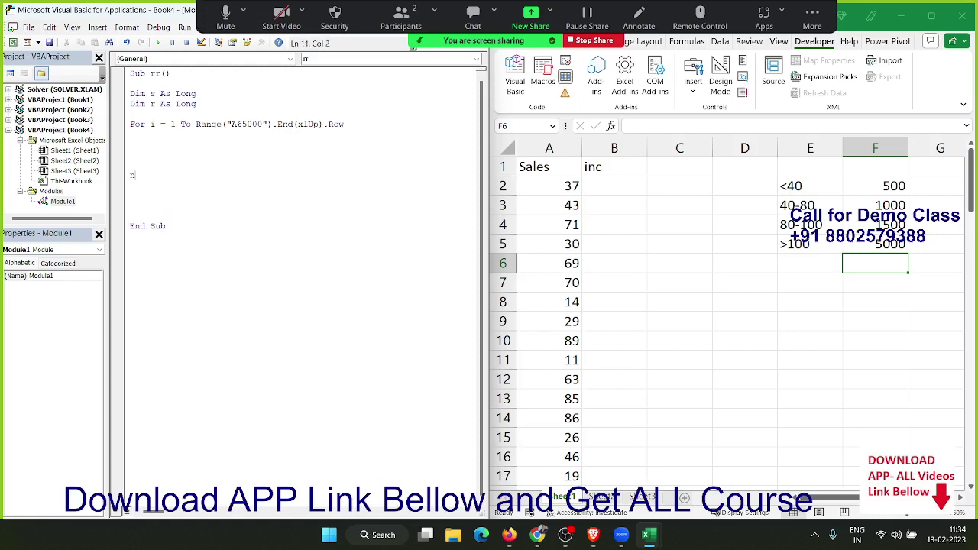
text(exti)
key(Up)
key(Return)
key(Up)
key(Up)
key(Up)
key(Up)
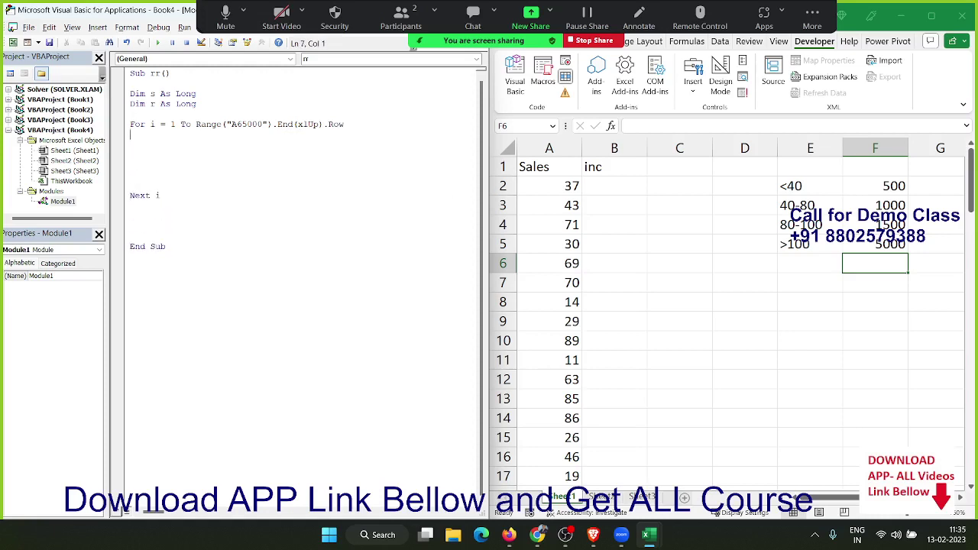
text(s=)
text(r)
text(ange()
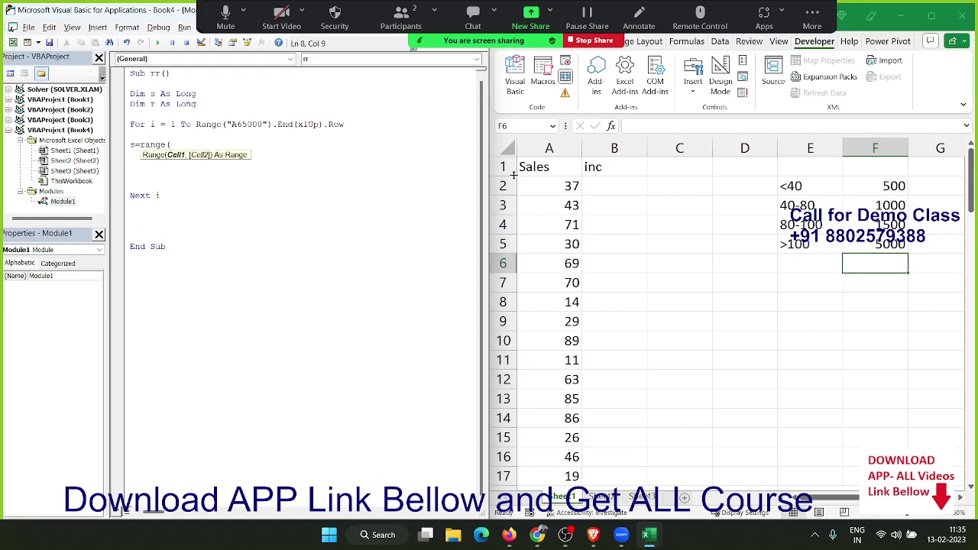
text("A" & )
text(i))
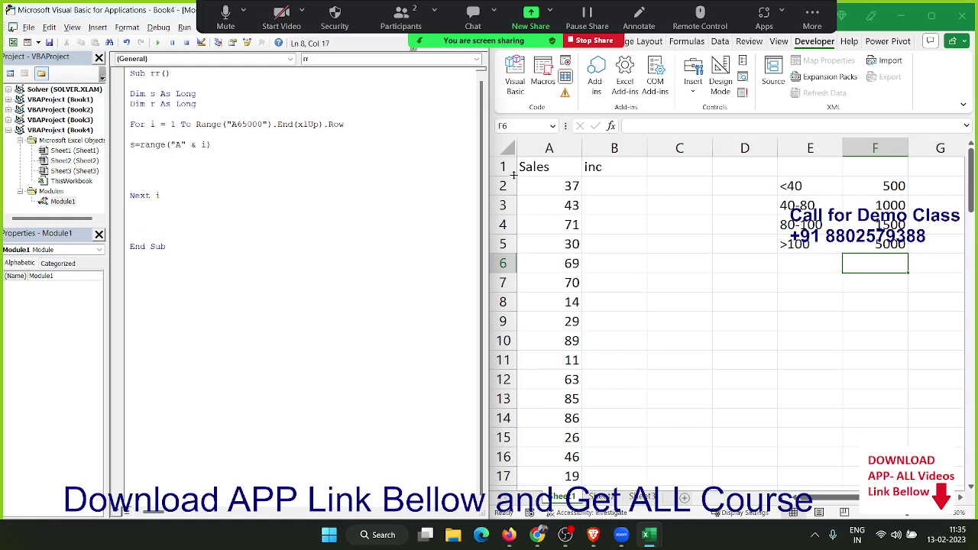
text(.Value)
key(Return)
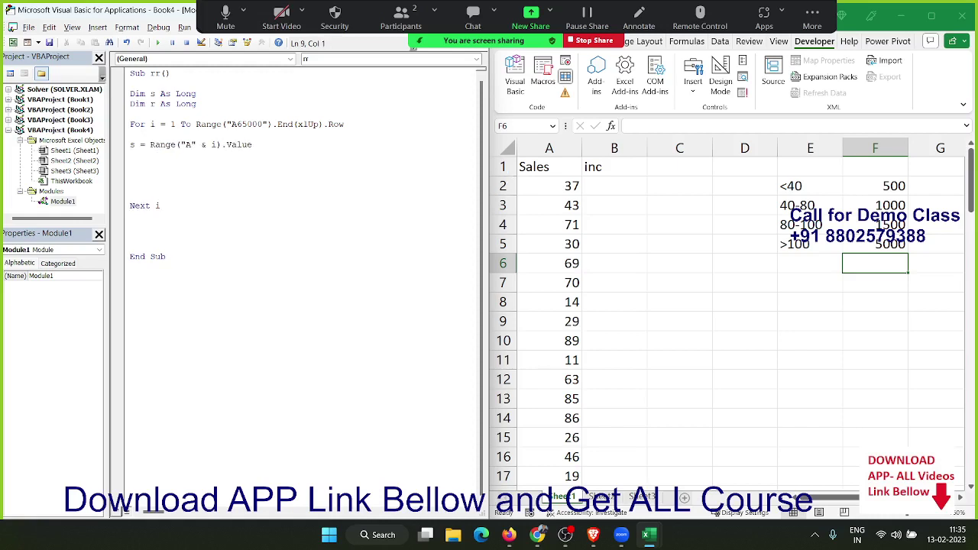
Write If s <= 40 Then r = 500 and ElseIf s <= 80 Then r = 1000.
key(Return)
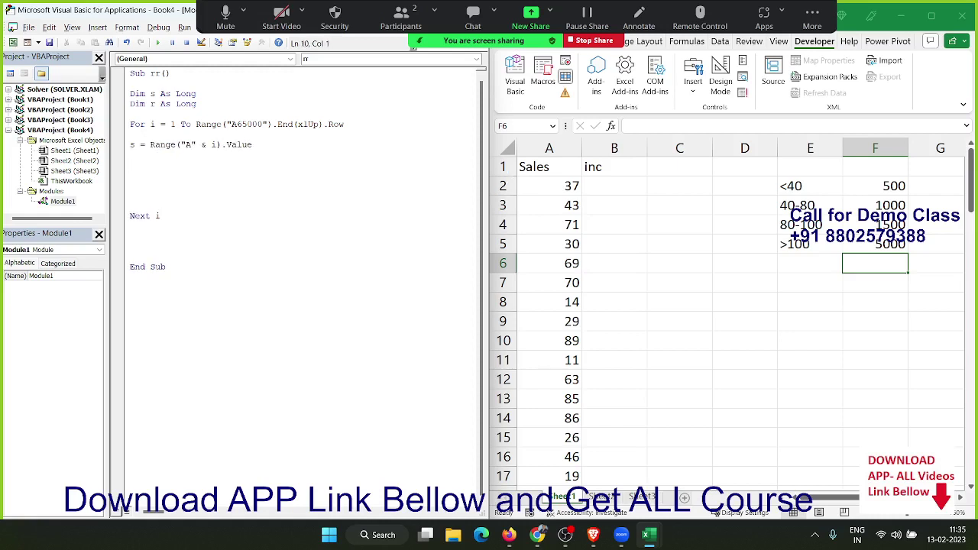
text(if )
text(s)
text(<=5)
key(BackSpace)
text(40 )
text(then)
key(Return)
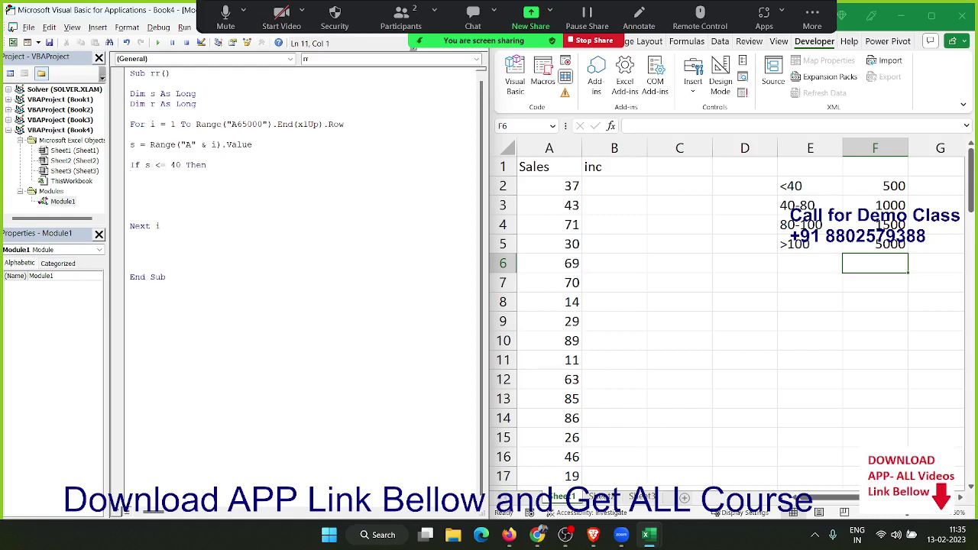
text(r = )
text(500)
key(Return)
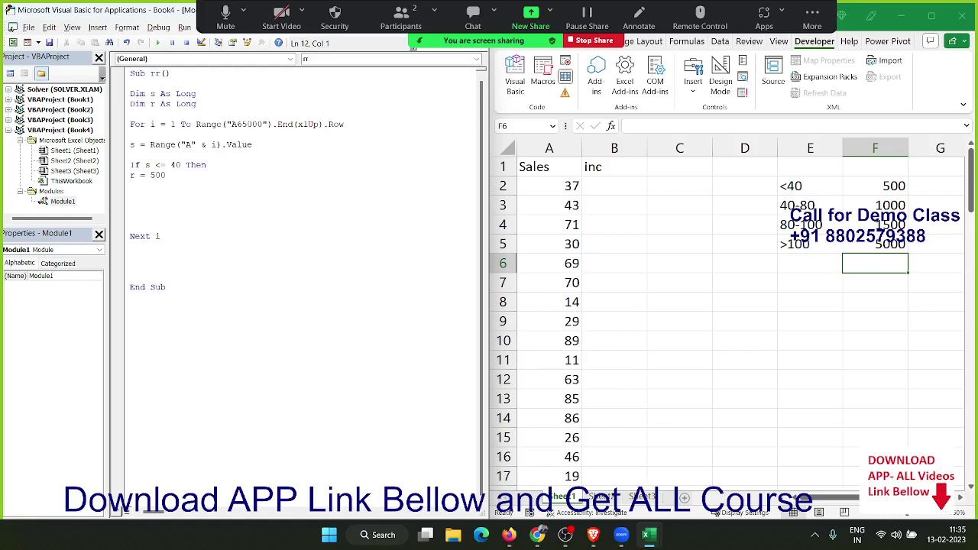
text(els)
text(eif )
text(s<)
text(=)
text(80 Then)
key(Return)
text(r = )
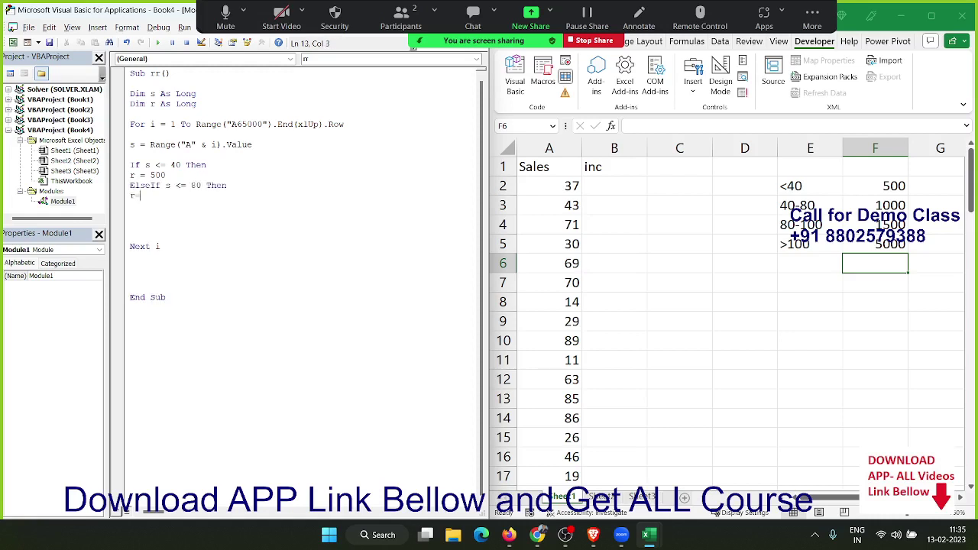
text(1000)
key(Return)
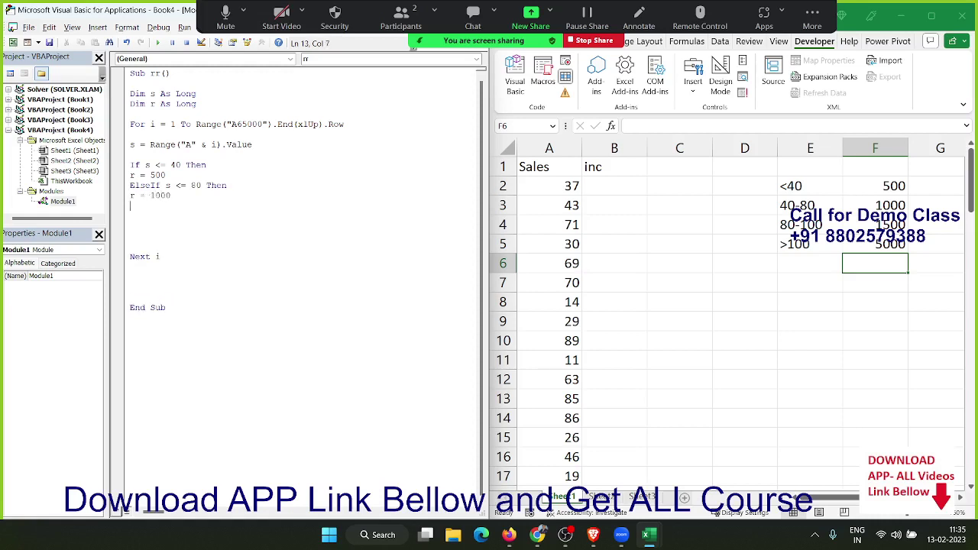
Add ElseIf s <= 100 Then r = 1500 below the existing conditions.
key(Up)
key(Up)
key(Up)
key(shift+Down)
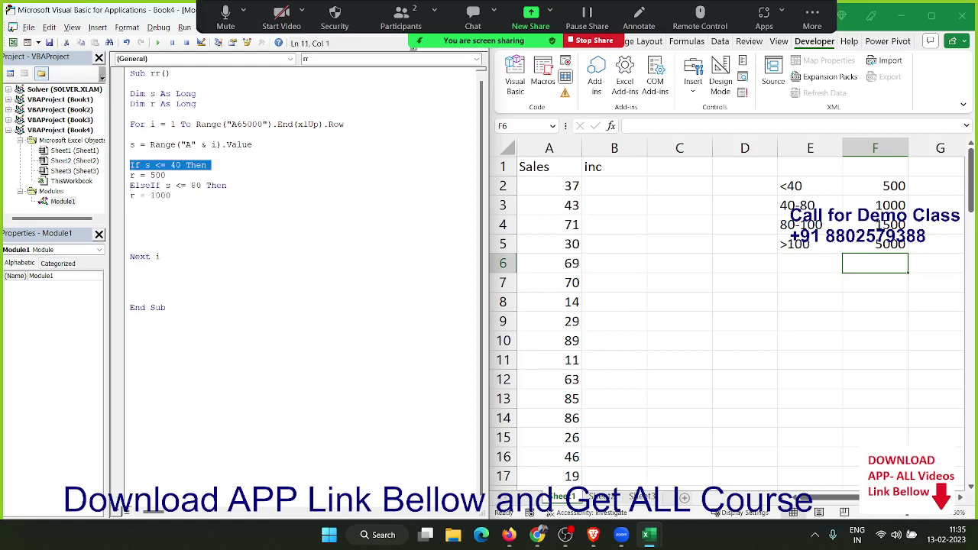
key(Down)
key(shift+Down)
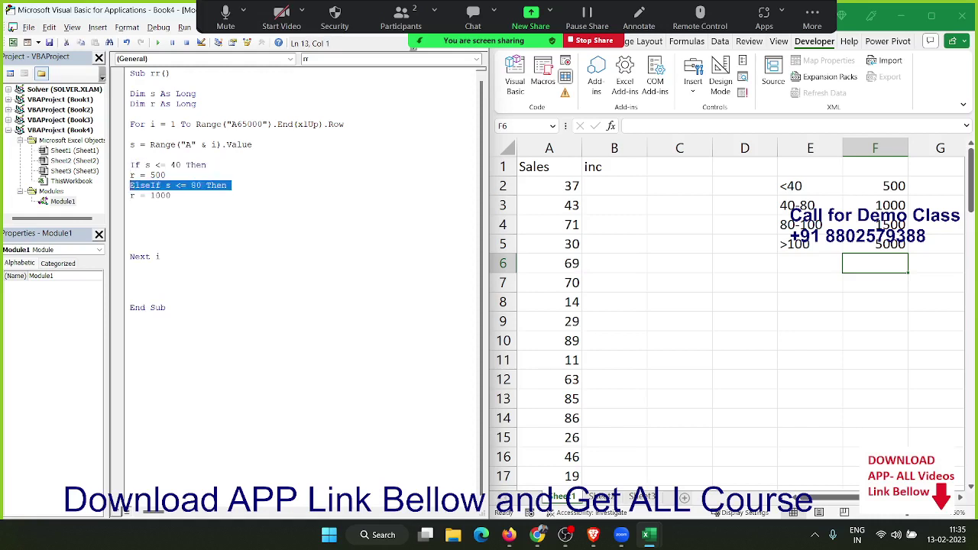
key(Down)
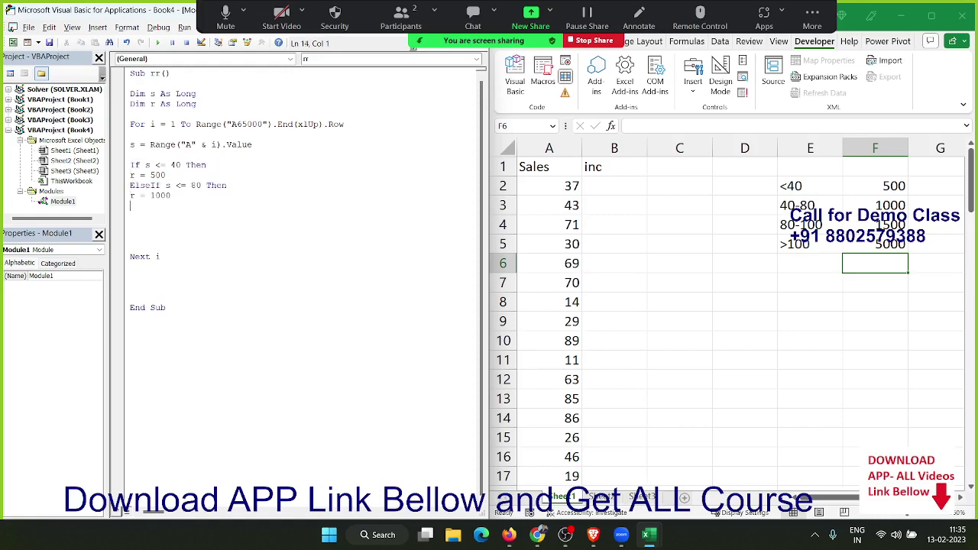
text(else)
text(if s)
text(<= )
text(100 )
text(then)
key(Return)
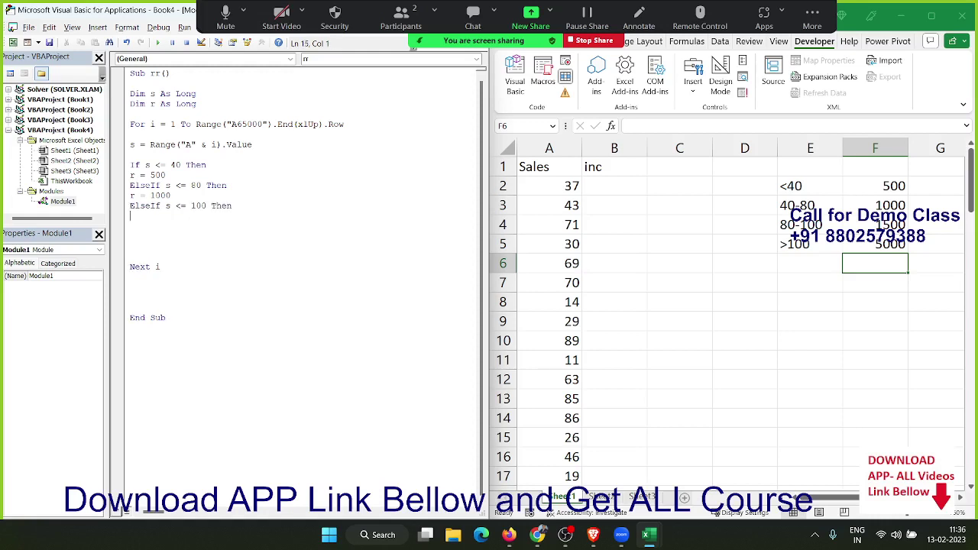
text(r=)
text(1500)
key(Return)
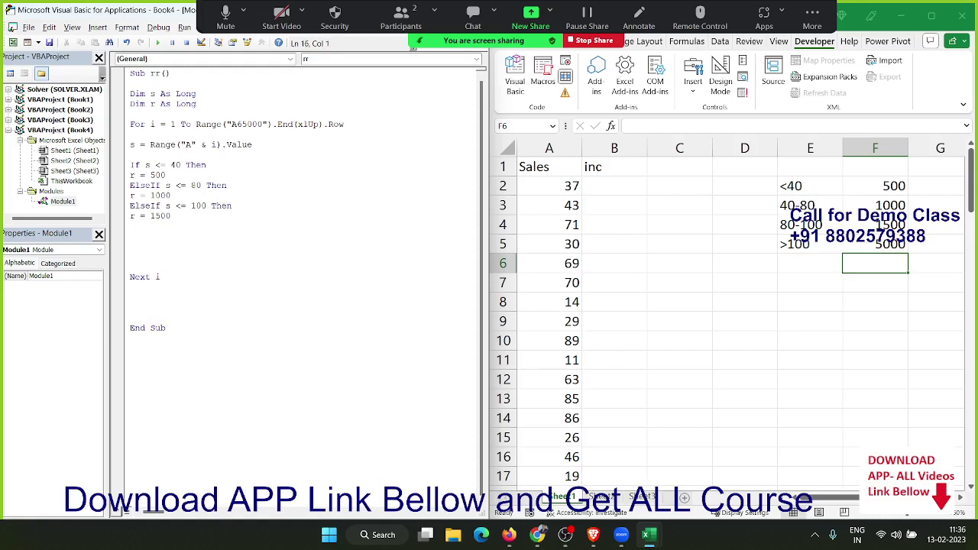
Add ElseIf s > 100 Then r = 5000, close with End If, and begin the column B Range line.
text(e)
text(lse)
text(if )
text(s>1)
text(00 then)
key(Return)
text(r = )
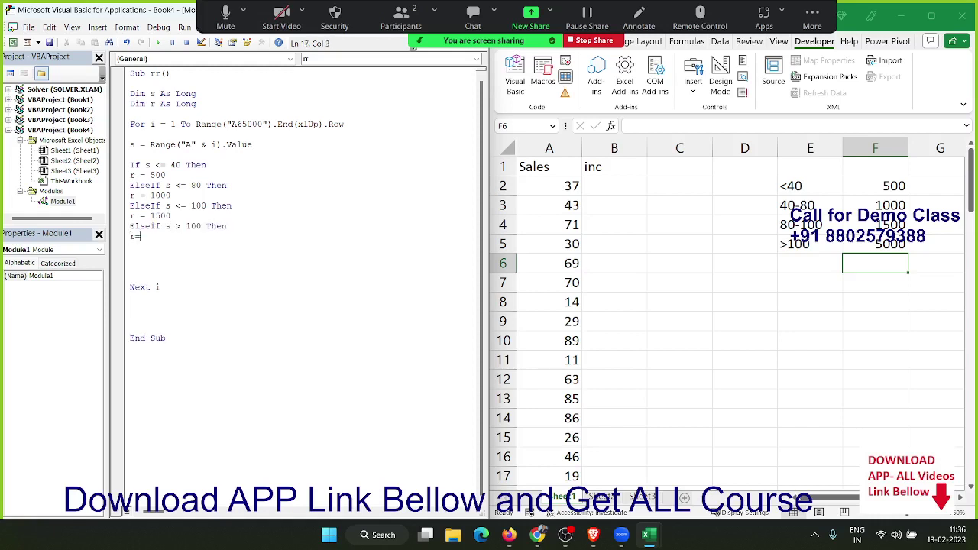
text(5000)
key(Return)
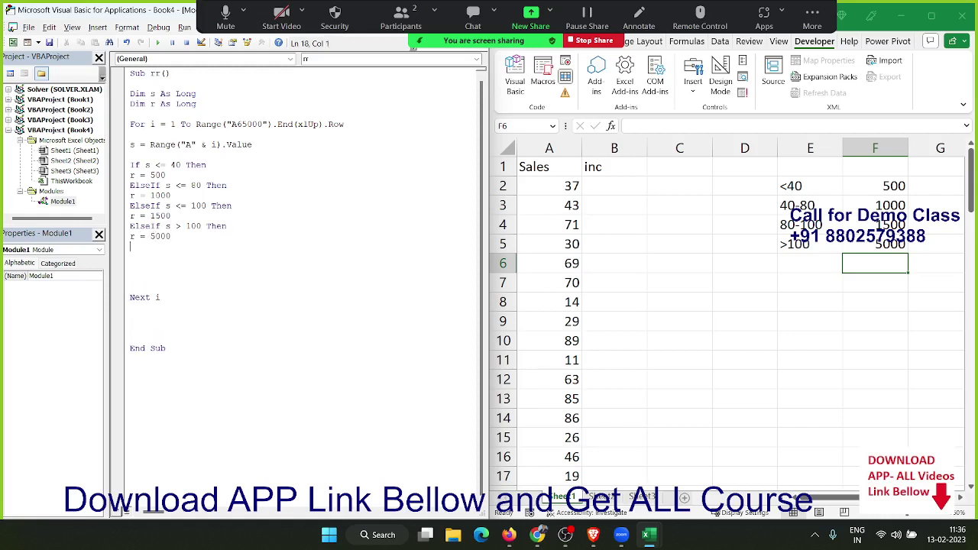
text(end )
text(if)
key(Return)
key(Return)
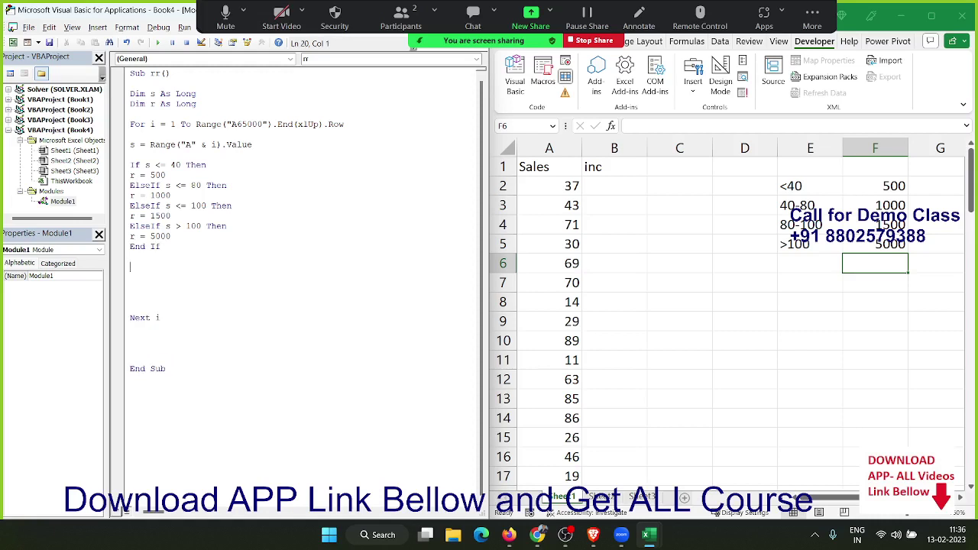
text(range)
text(("B")
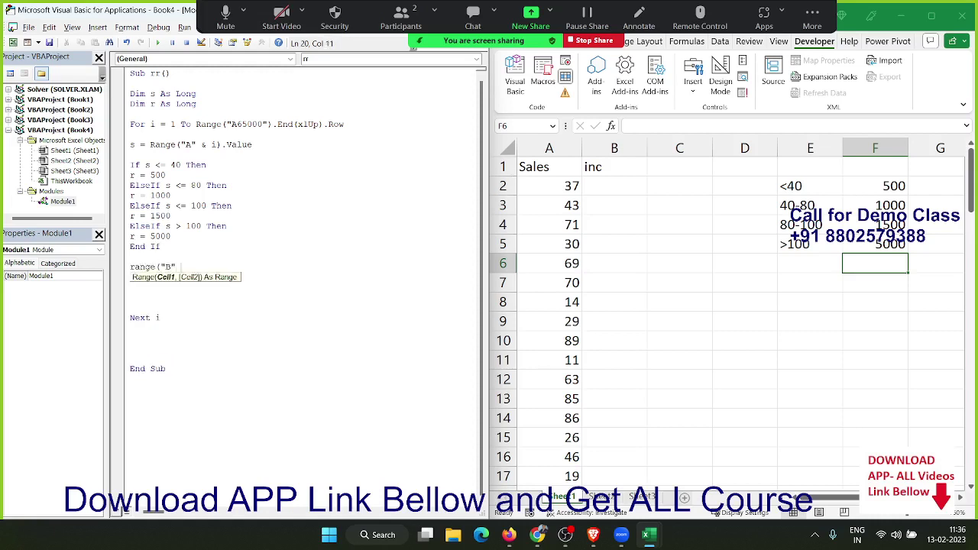
text(& i))
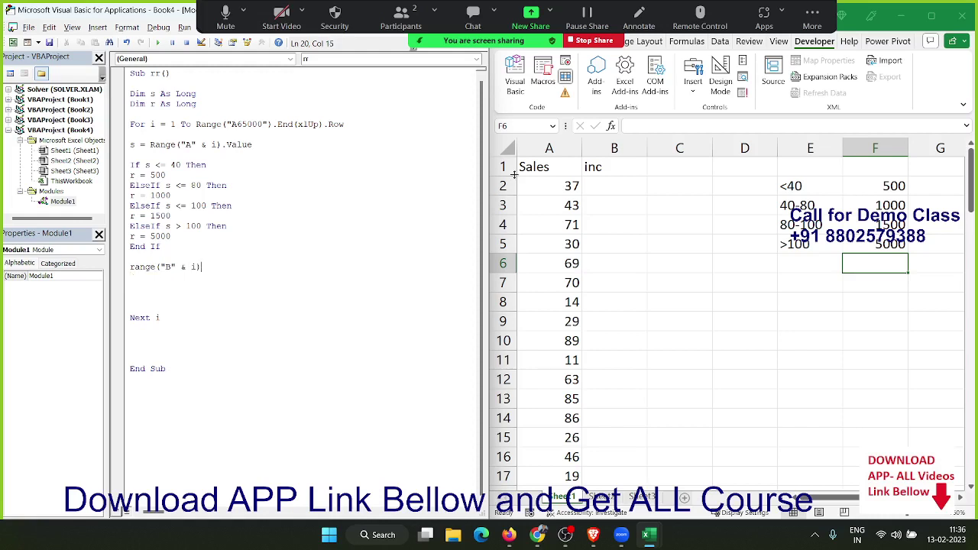
text(.v)
Finish the line Range("B" & i).Value = r and run the rr macro.
key(Tab)
text(=r)
key(Up)
click(157, 42)
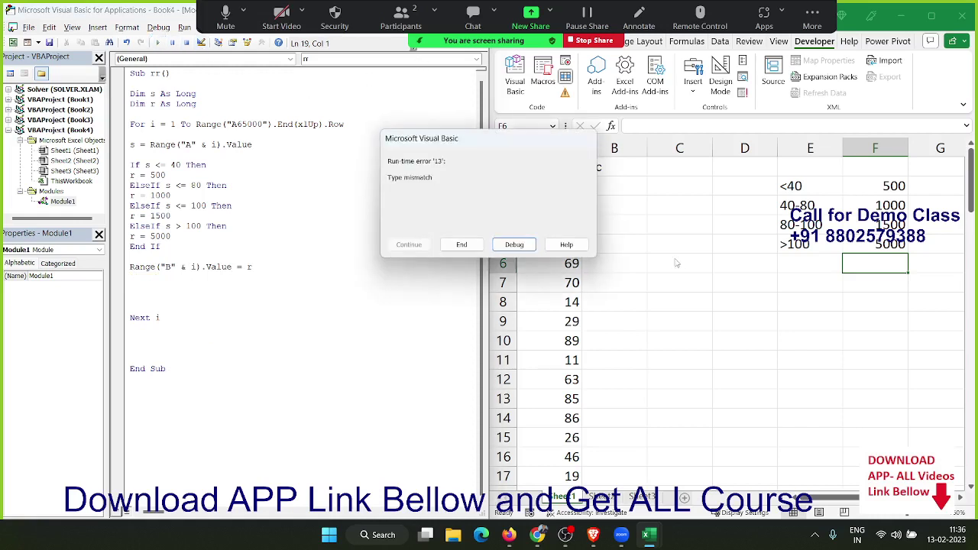
Fix the type-mismatch error by starting the loop at i = 2, reset, and rerun the macro.
click(514, 245)
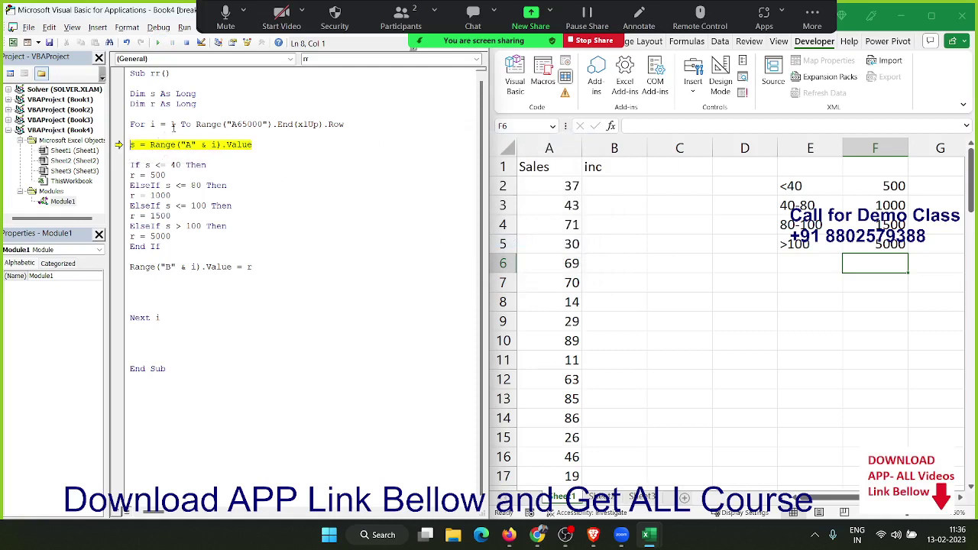
double_click(173, 124)
text(2)
click(186, 43)
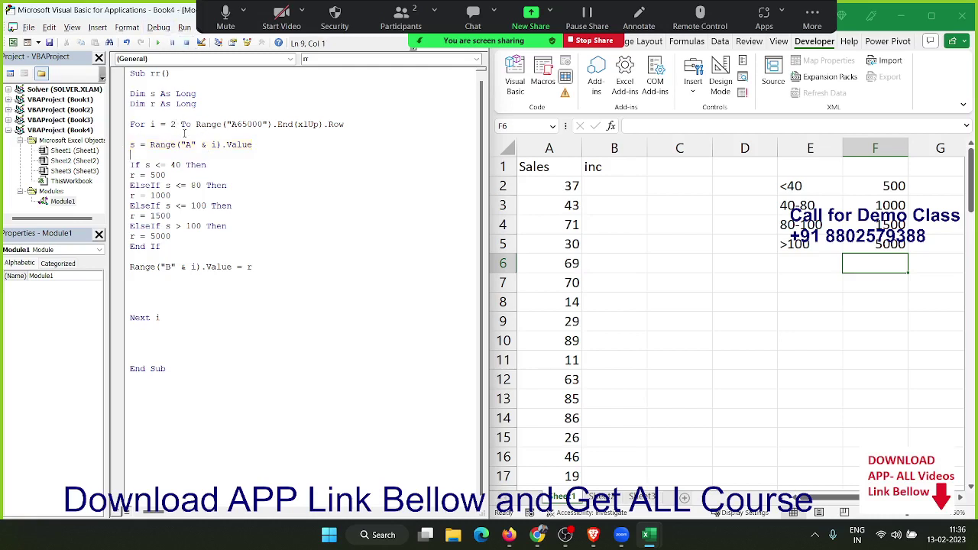
click(184, 134)
click(157, 43)
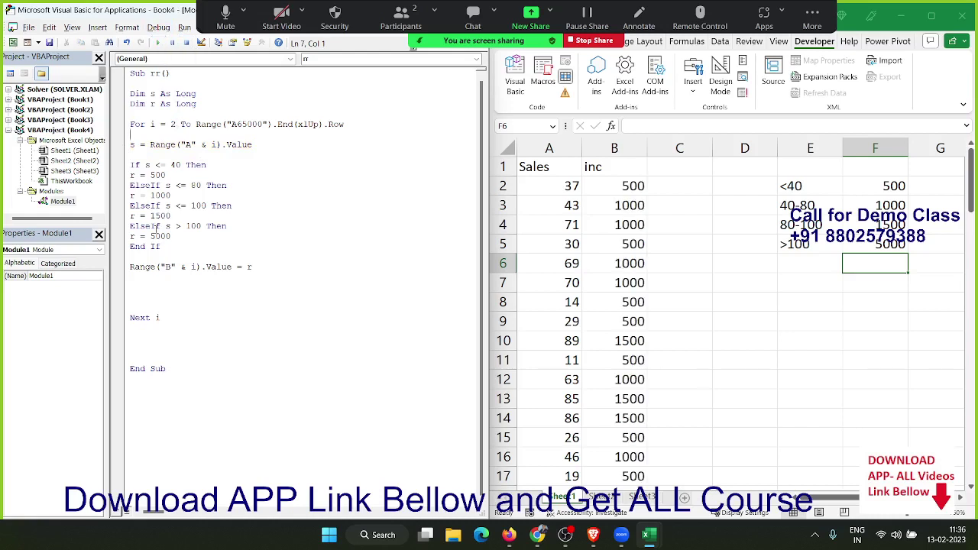
Remove the extra blank lines around the Range line and before End Sub in rr.
click(206, 346)
click(204, 380)
click(149, 279)
key(Delete)
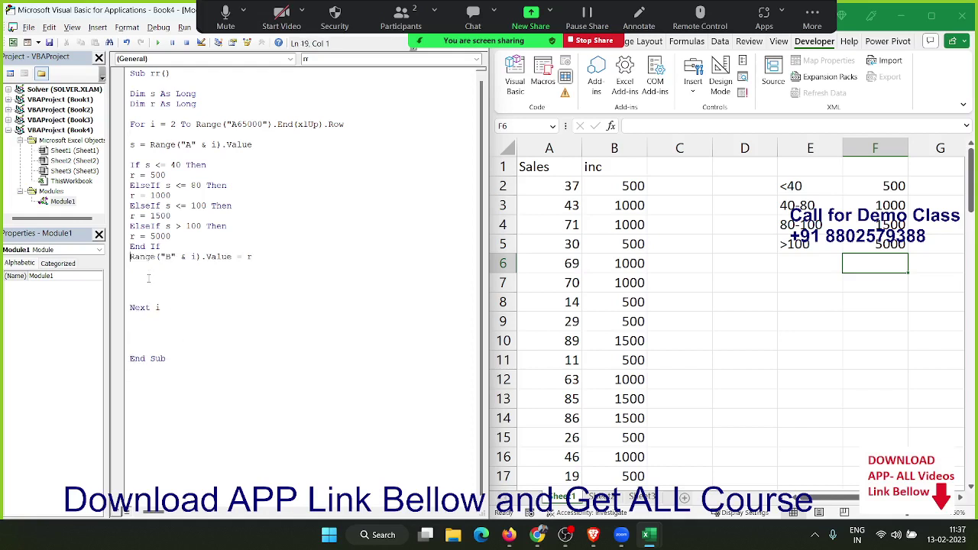
key(Down)
key(Delete)
key(Delete)
key(Delete)
key(Delete)
key(Down)
key(Delete)
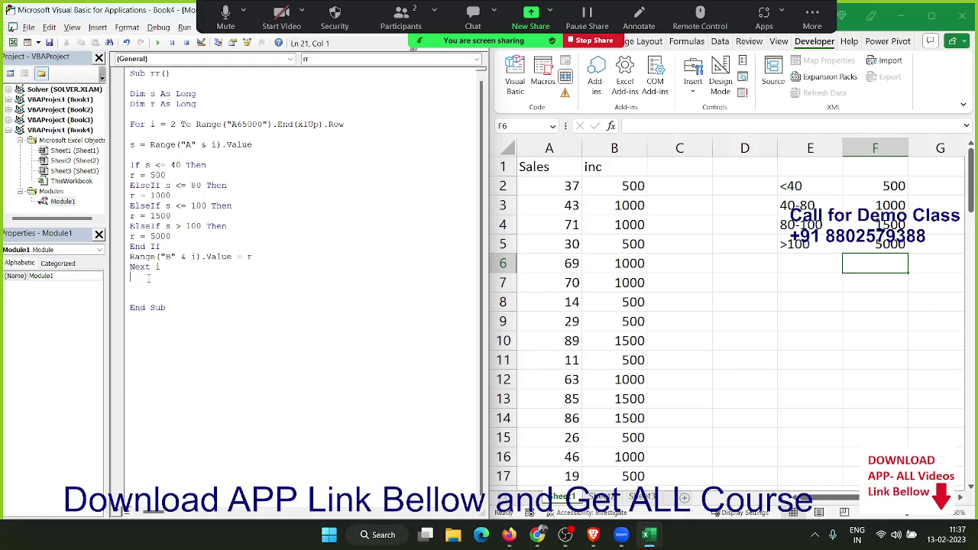
key(Delete)
key(Delete)
key(Delete)
Create a new Sub rr_1 procedure below rr.
click(130, 317)
click(130, 308)
text(sub )
text(rr)
text(_1)
key(Return)
key(Return)
key(Return)
key(Return)
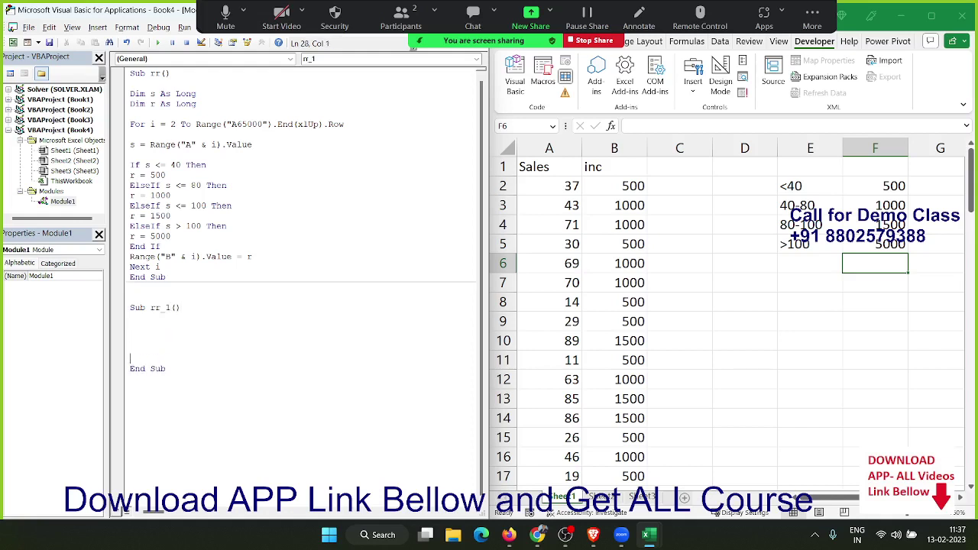
key(Up)
key(Up)
Copy the body of rr and paste it into rr_1.
click(172, 283)
key(shift+Up)
key(shift+Up)
key(shift+Up)
key(shift+Up)
key(shift+Up)
key(shift+Up)
key(shift+Up)
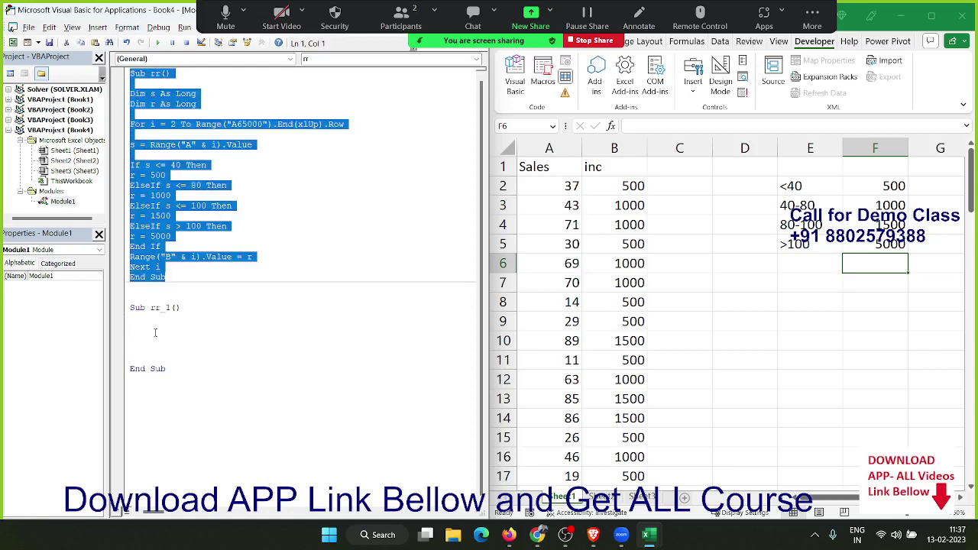
click(131, 327)
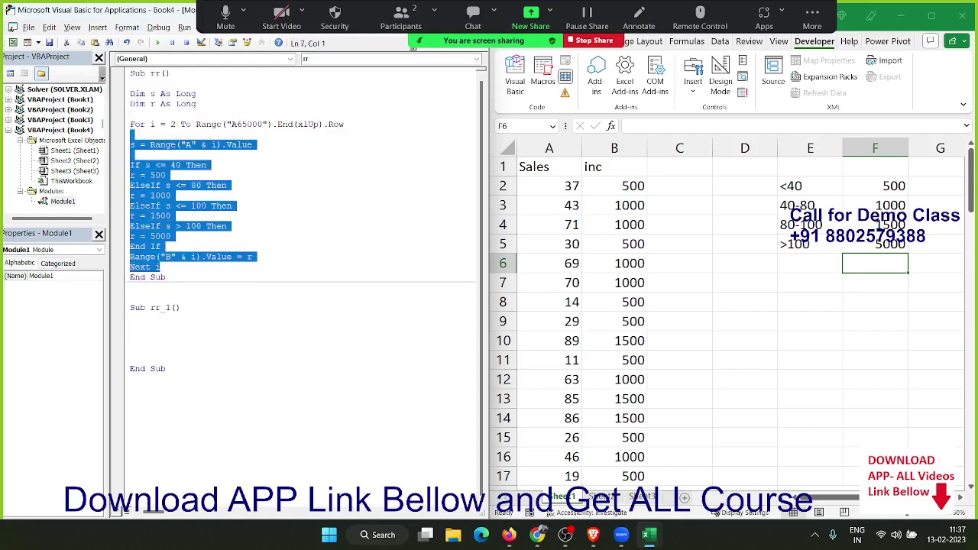
drag(171, 265, 130, 82)
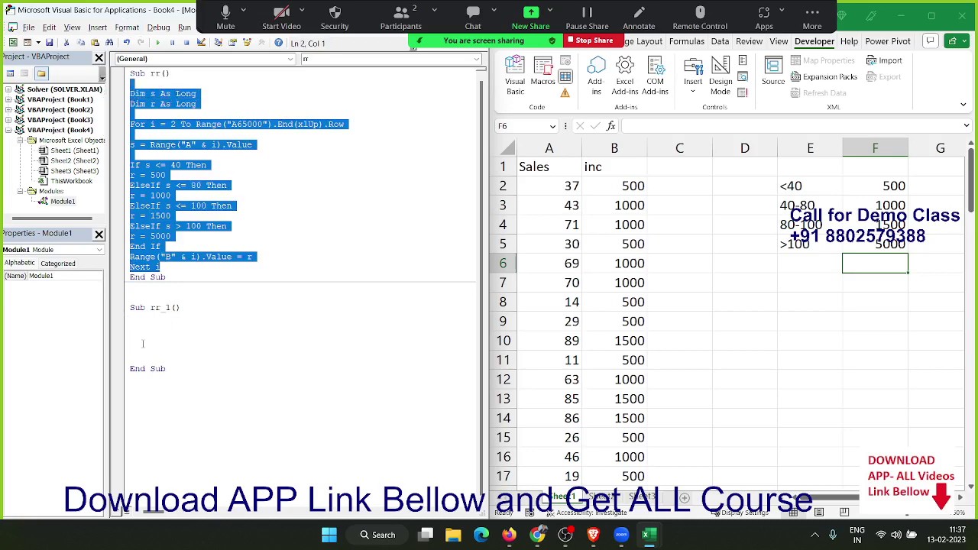
key(ctrl+c)
click(144, 318)
key(ctrl+v)
scroll(184, 359, down, 2)
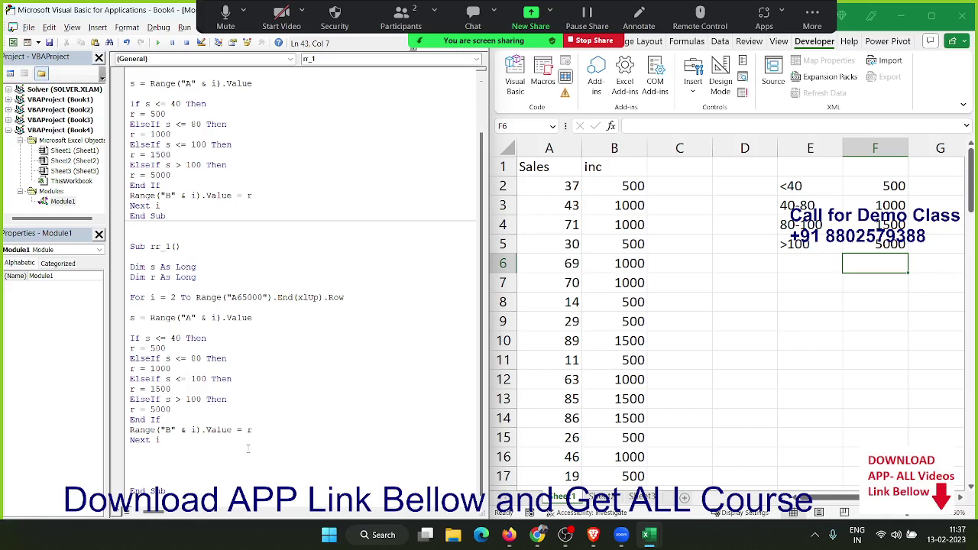
Delete the If…End If block in rr_1 and start typing 'select case' in its place.
click(211, 413)
key(Down)
key(Return)
key(Return)
key(Return)
key(Up)
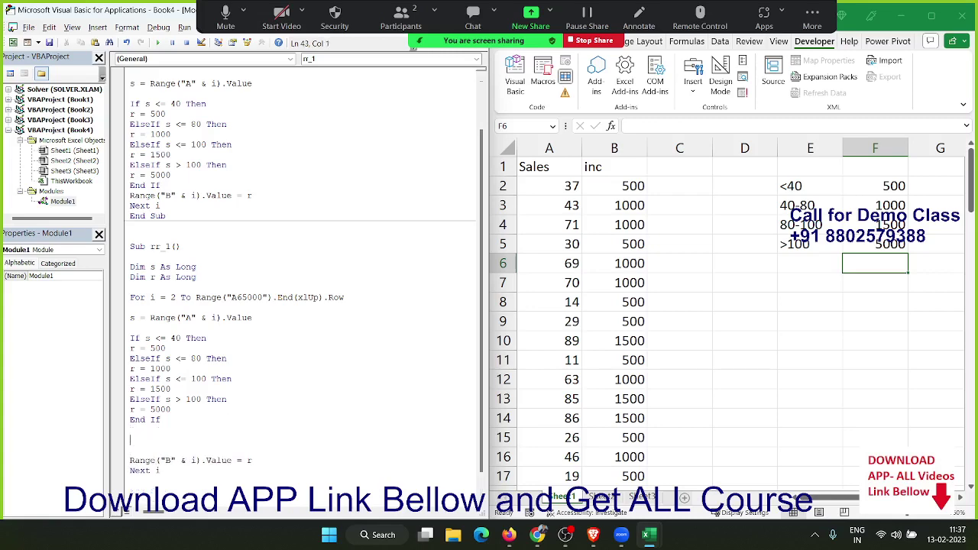
key(Up)
key(shift+Up)
key(shift+Up)
key(shift+Up)
key(shift+Up)
key(shift+Up)
key(shift+Up)
key(shift+Up)
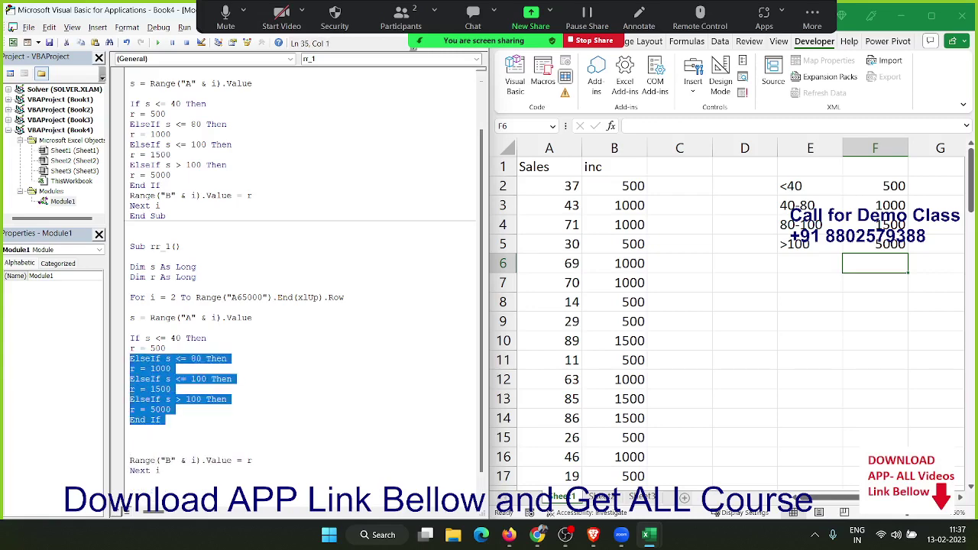
key(shift+Up)
key(shift+Up)
key(Delete)
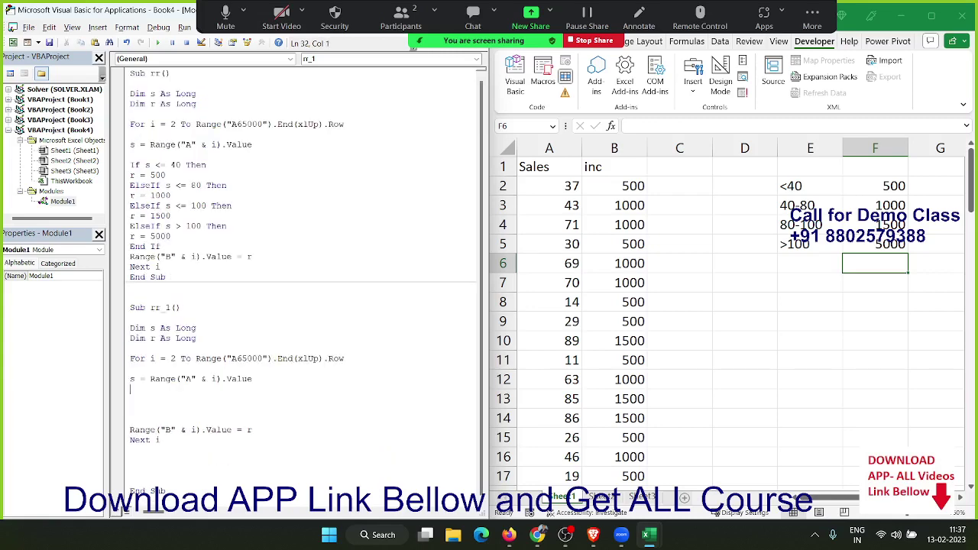
text(selec)
text(t case)
Under Select Case s, add Case 0 To 40 setting r = 500.
key(Return)
key(Return)
key(BackSpace)
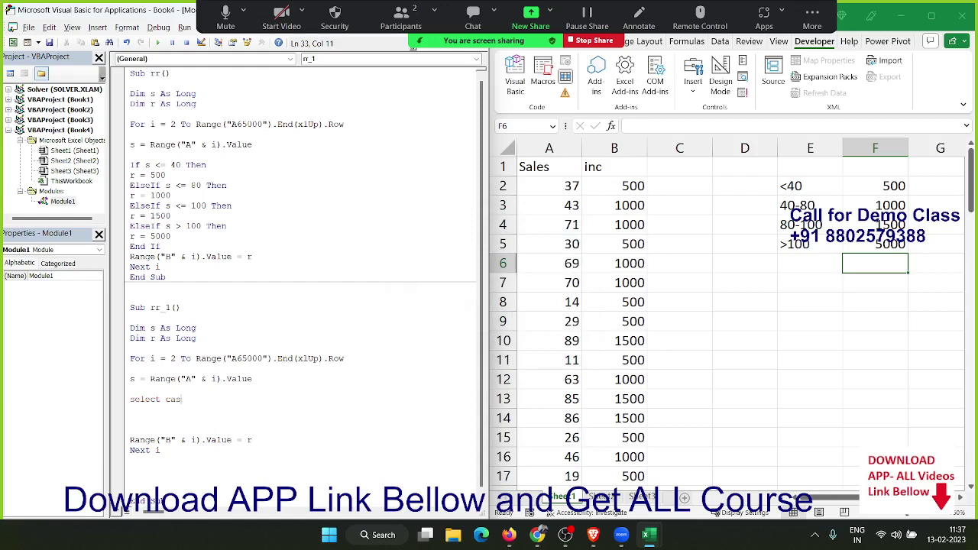
text(e )
text(s)
key(Return)
key(Return)
key(Return)
key(Return)
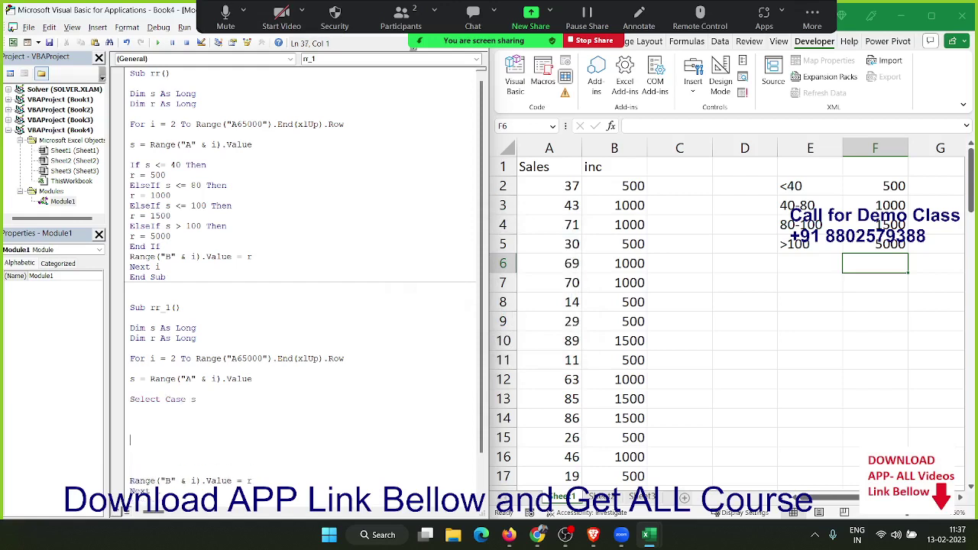
scroll(217, 422, down, 2)
key(Up)
key(Up)
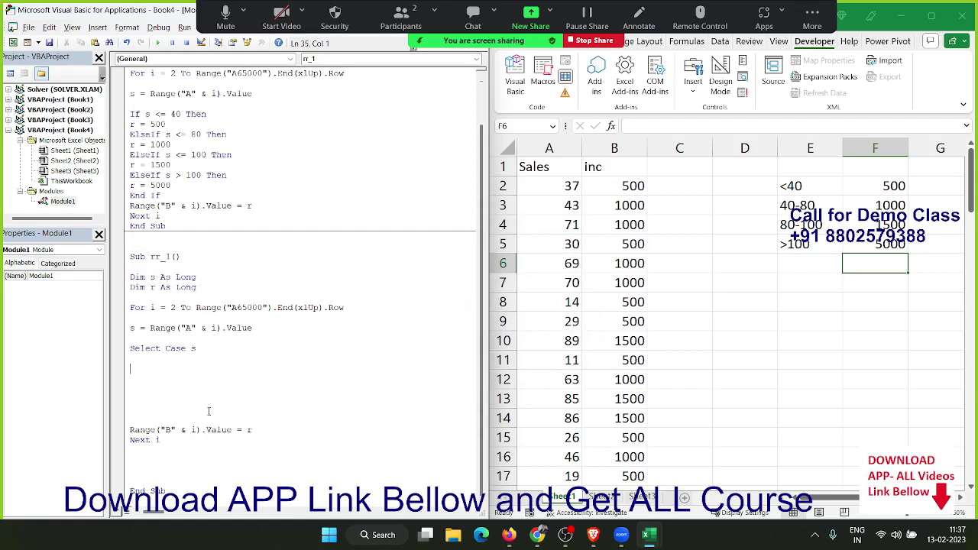
text(s)
key(BackSpace)
text(cas)
text(e )
text(0 to)
text(40)
key(Return)
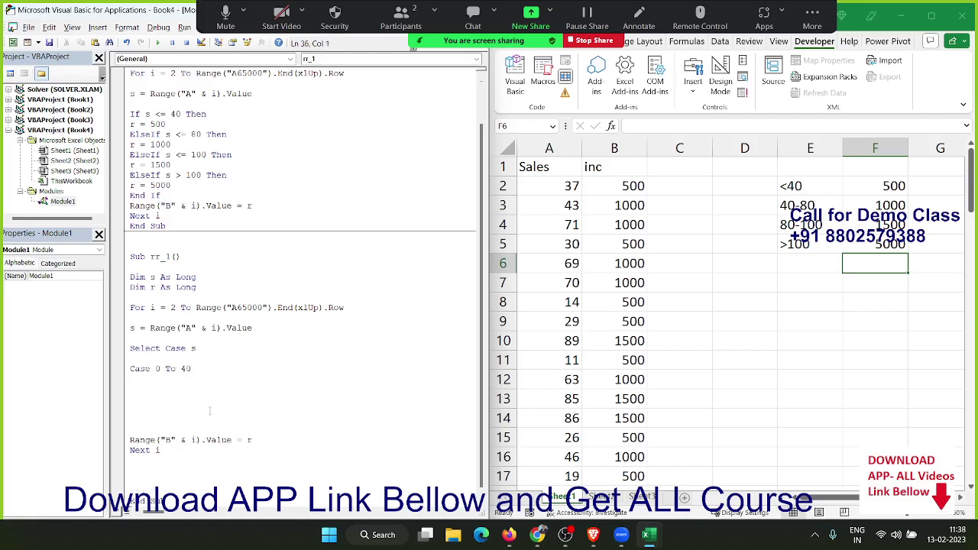
text(r = 5)
text(00)
key(Return)
Add Case 41 To 80 with r = 1000 and Case 81 To 100 with r = 1500.
text(case)
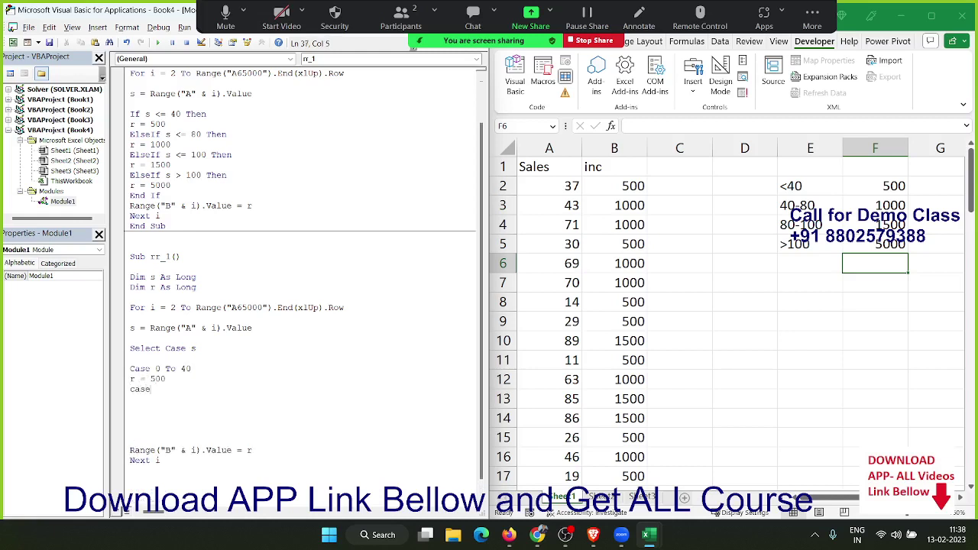
text(41)
text(to)
text(80)
key(Return)
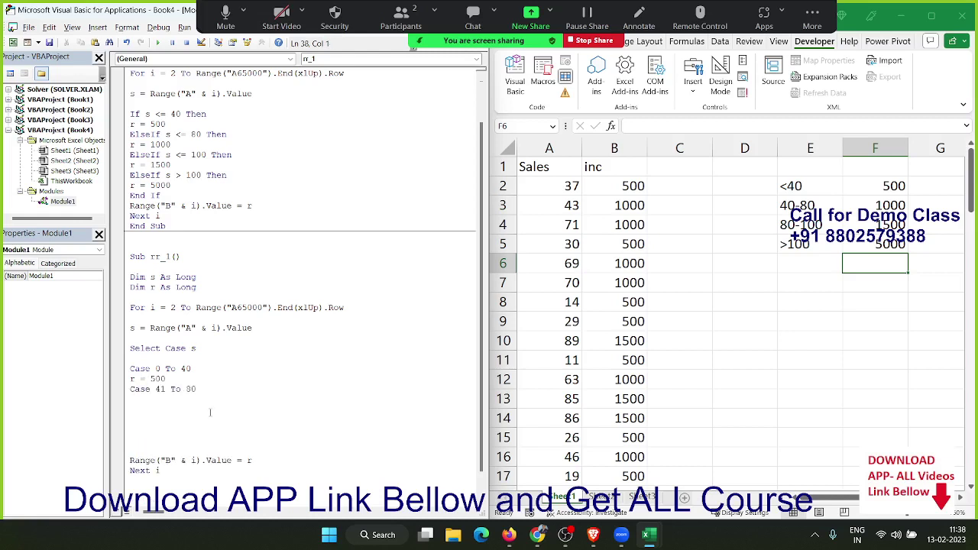
text(r = 100)
text(00)
key(Return)
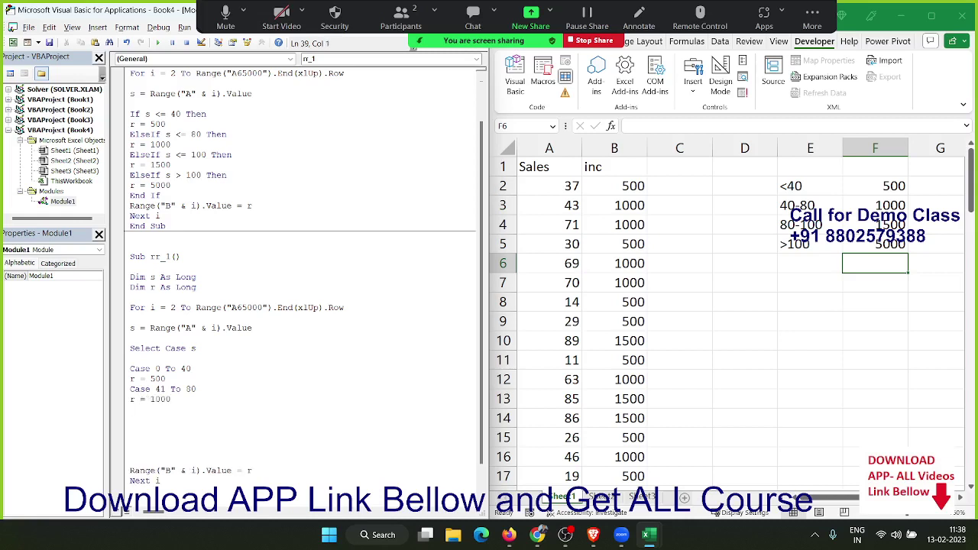
text(case )
text(81 )
text(to 100)
text(0)
key(BackSpace)
key(Return)
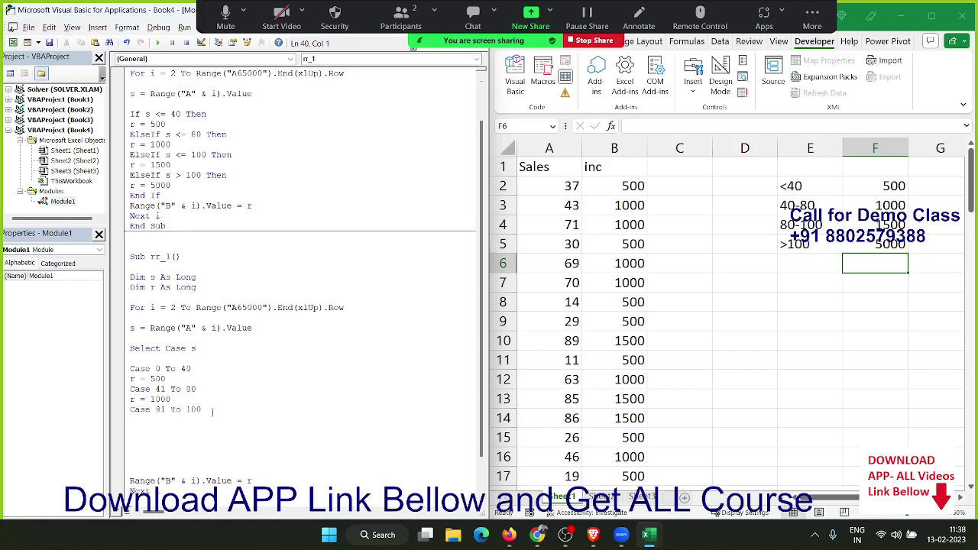
text(case)
key(BackSpace)
key(BackSpace)
key(BackSpace)
key(BackSpace)
text(r=-)
text(1500)
key(Return)
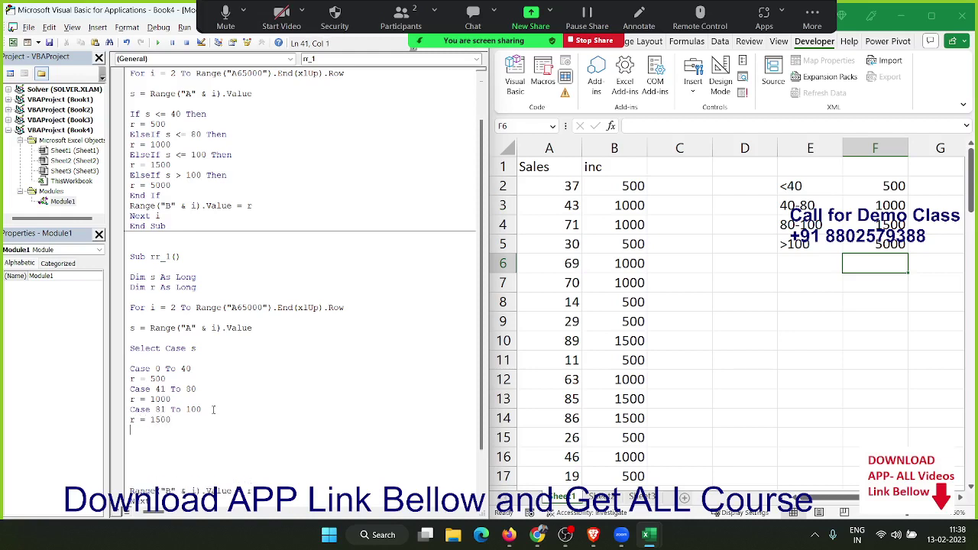
Add Case Is > 100 with r = 5000 and close the block with End Select.
text(case)
text(>)
text( 100)
key(Return)
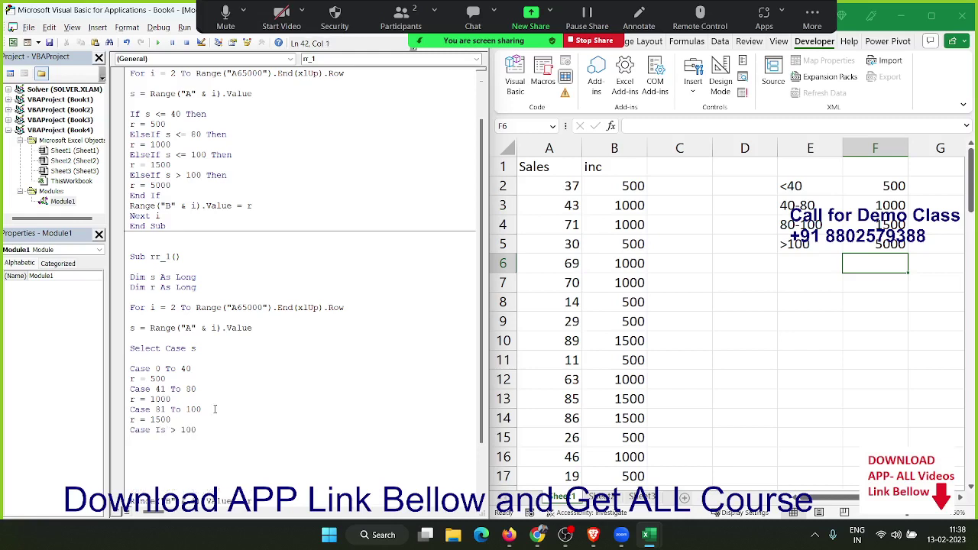
text(r )
text(= )
text(5000)
key(Return)
text(eb)
key(BackSpace)
text(nd )
text(se)
text(lec)
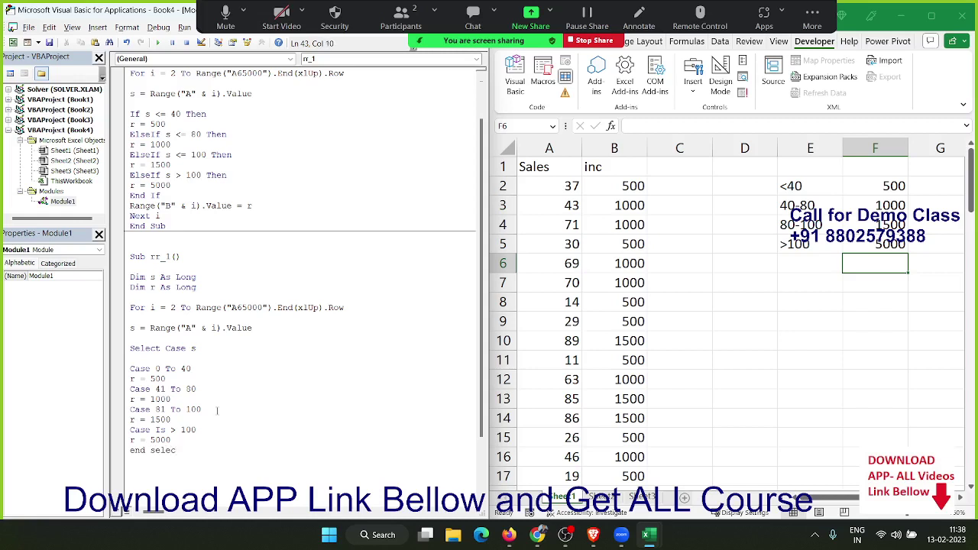
text(t)
key(Return)
Review rr_1's code, then maximize Excel and open the File backstage Home page.
click(234, 400)
scroll(235, 399, up, 2)
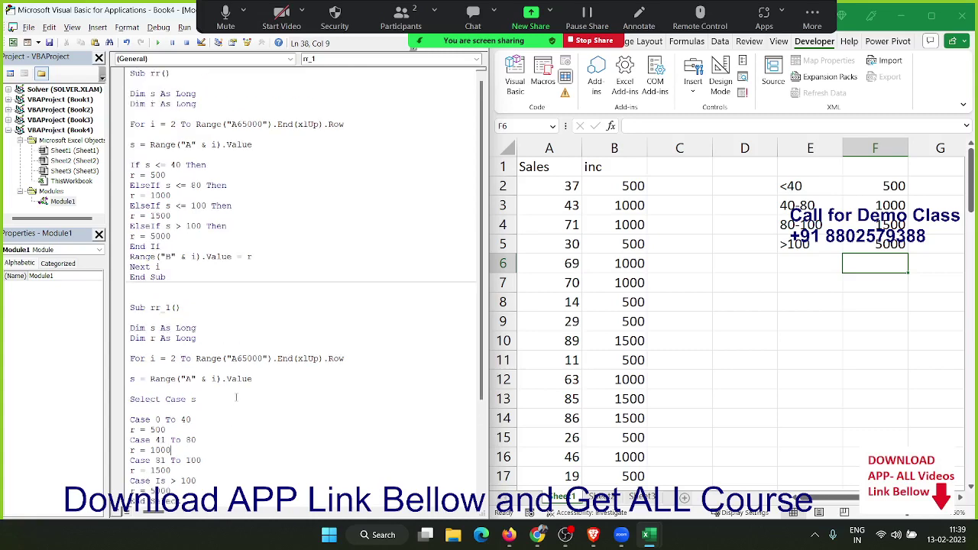
scroll(276, 334, down, 3)
scroll(275, 340, down, 2)
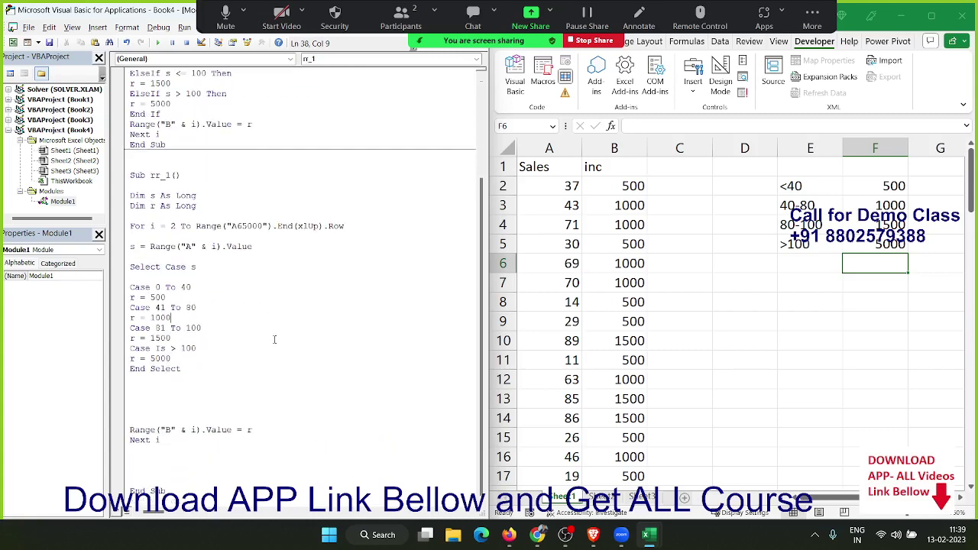
scroll(275, 341, up, 4)
scroll(350, 317, up, 1)
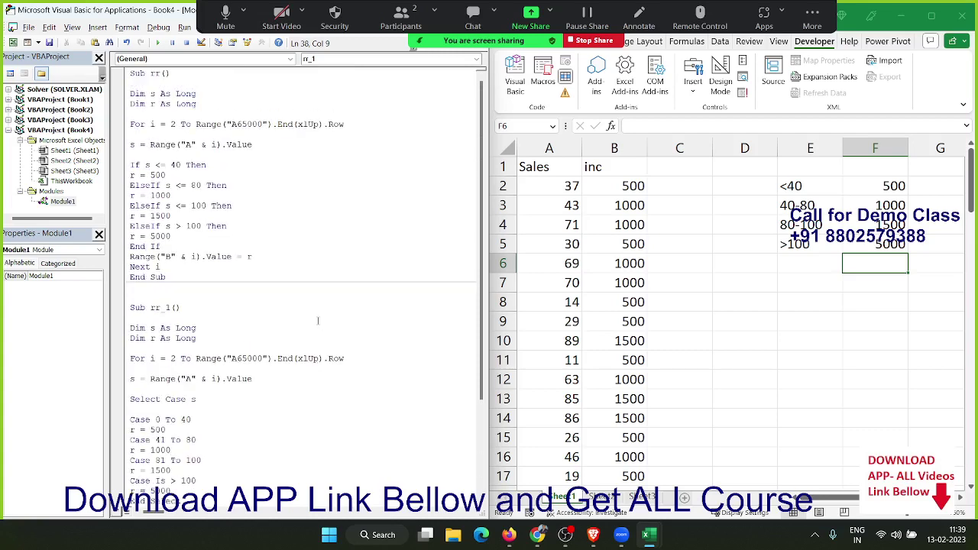
click(938, 14)
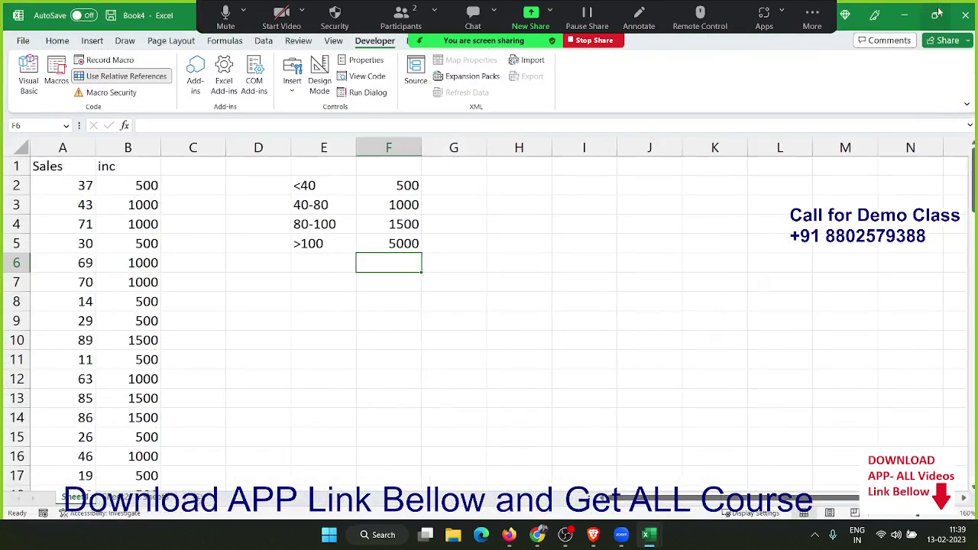
click(18, 42)
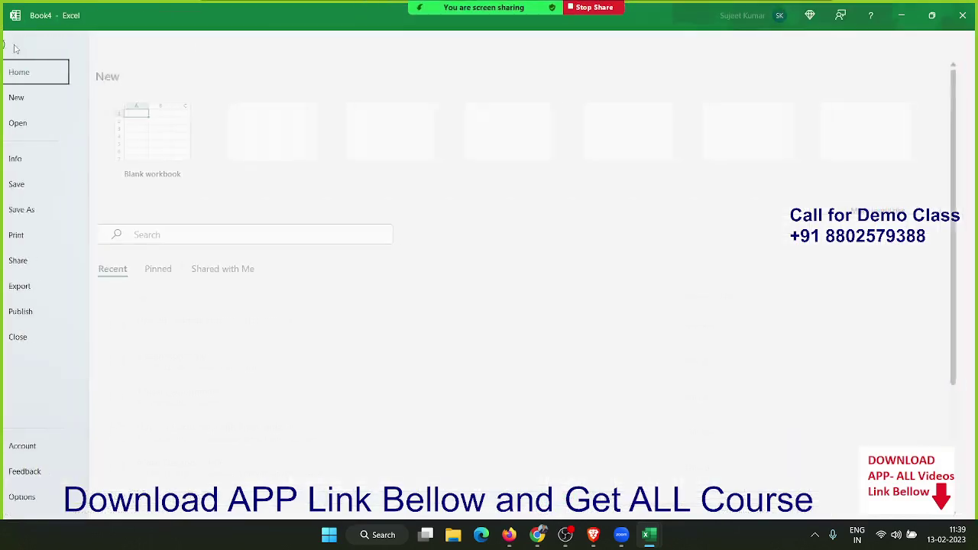
Search recent workbooks for 'if' and open IF Formulas Test with macros disabled.
scroll(246, 295, down, 2)
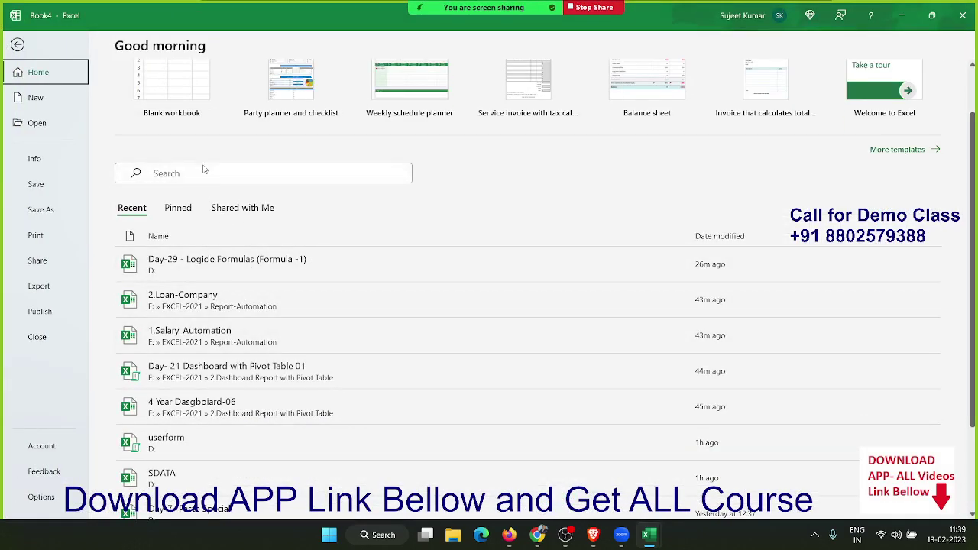
click(197, 175)
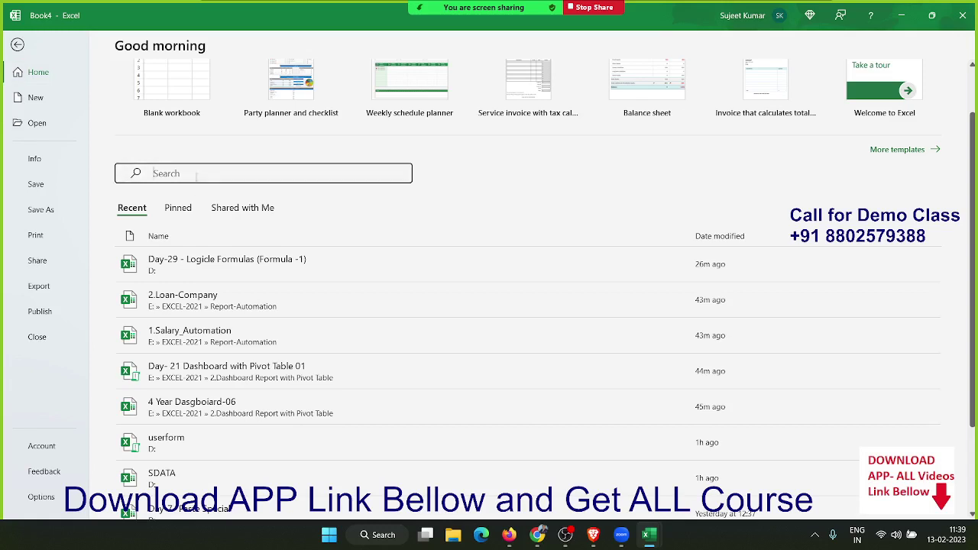
text(if)
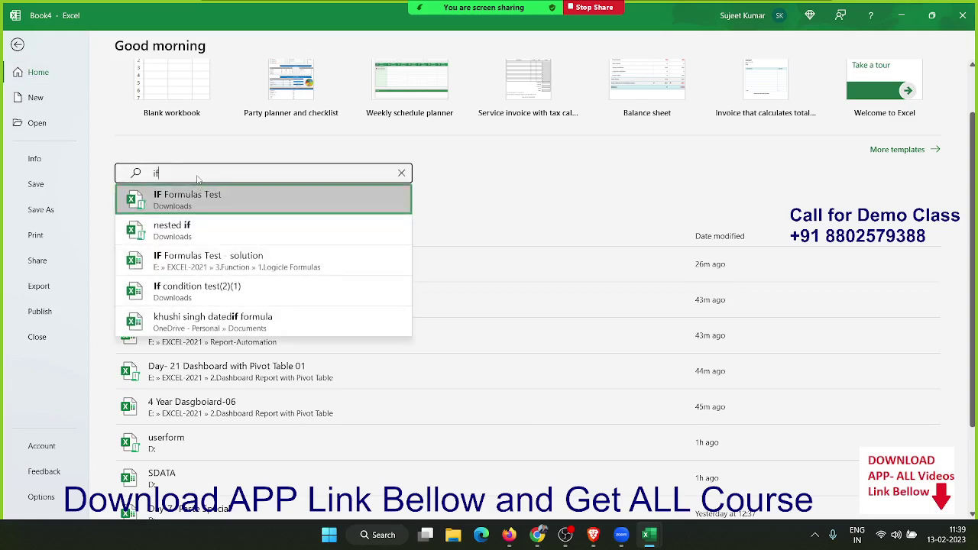
click(193, 191)
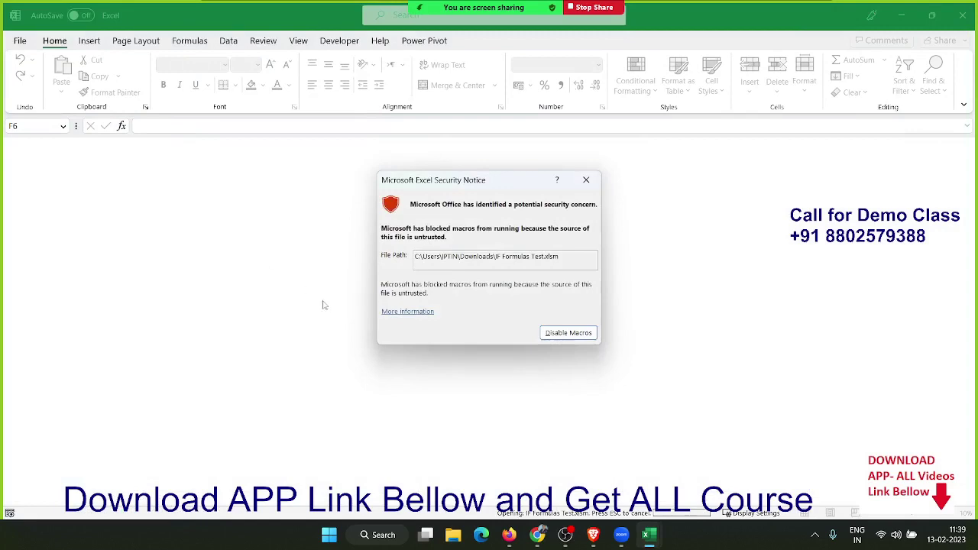
click(570, 333)
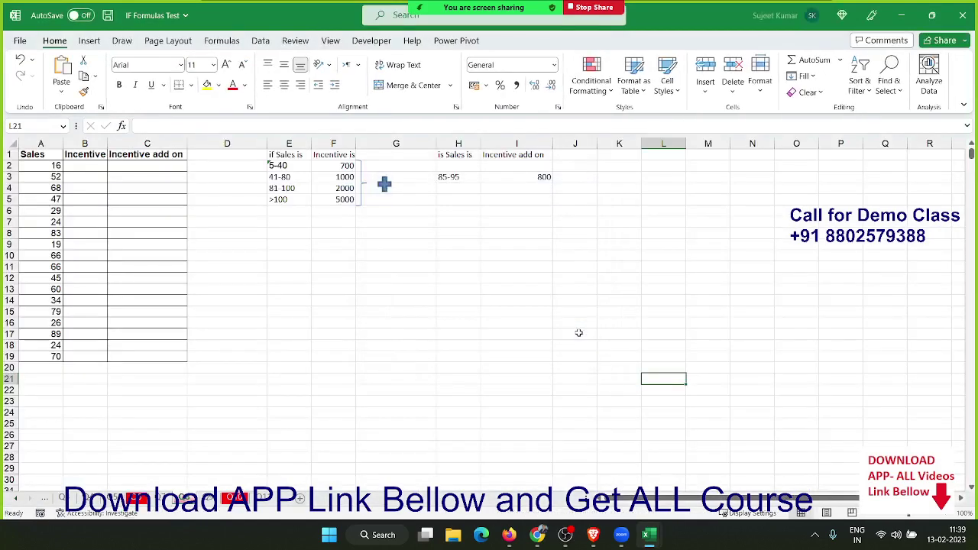
Copy the Name and Qty range A1:B12 into a blank Book4 sheet at A1.
click(267, 309)
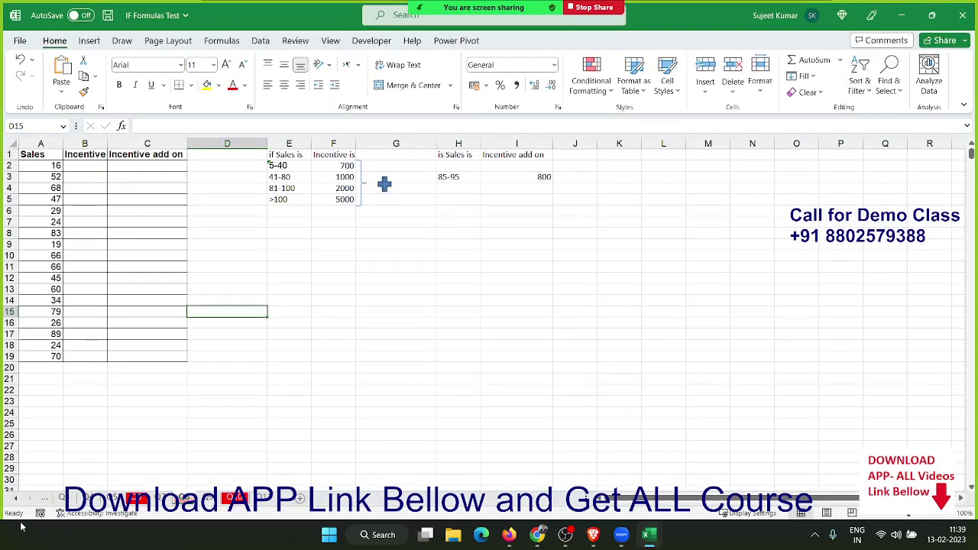
click(61, 499)
click(180, 211)
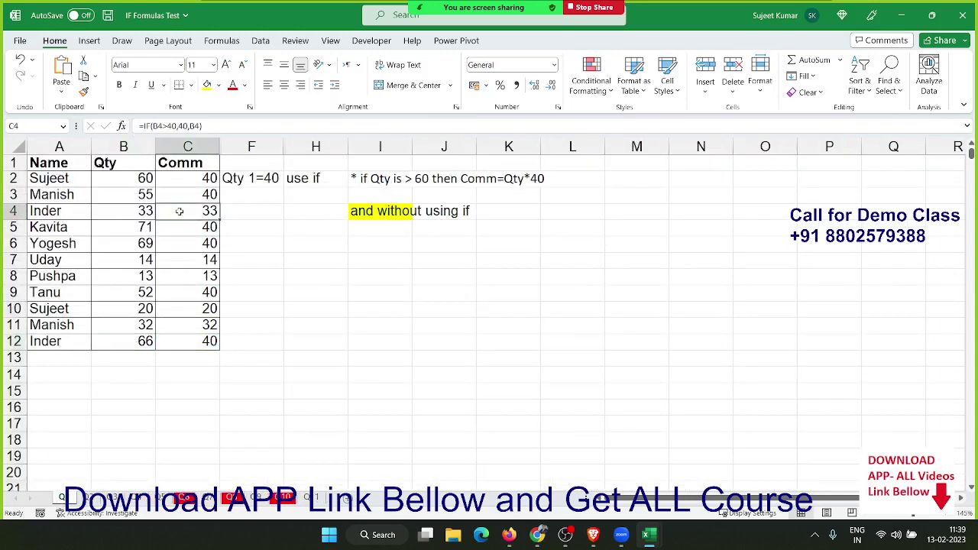
click(53, 165)
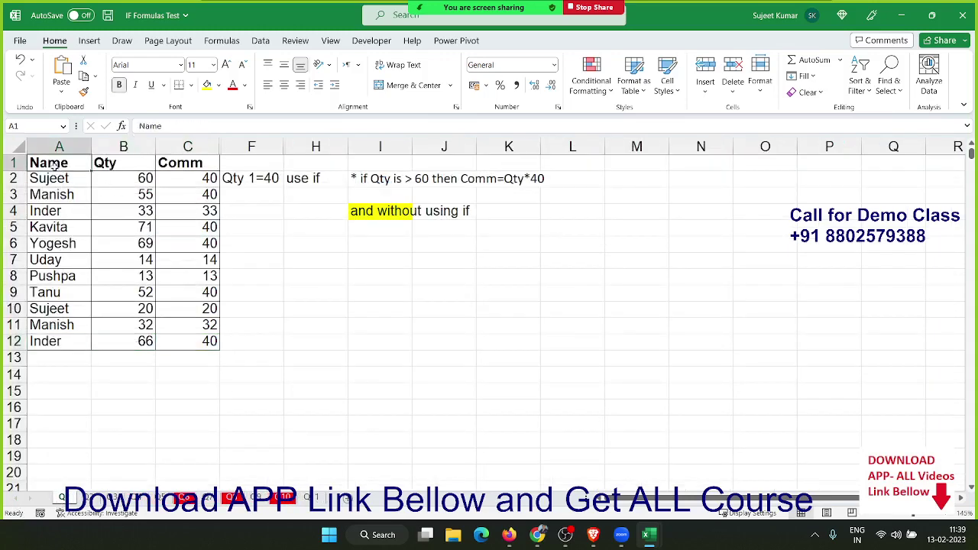
key(ctrl+shift+Down)
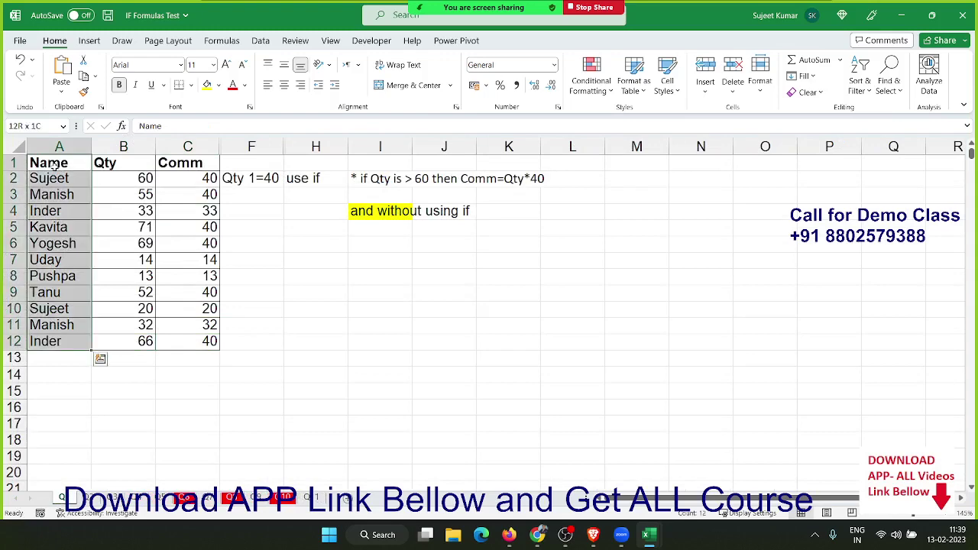
key(shift+Right)
key(ctrl+c)
key(alt+Tab)
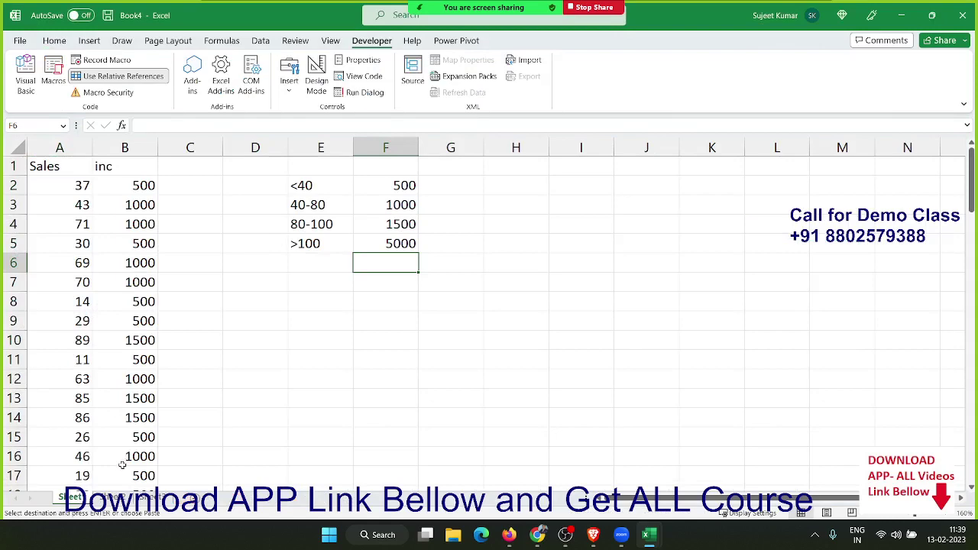
click(117, 498)
key(ctrl+v)
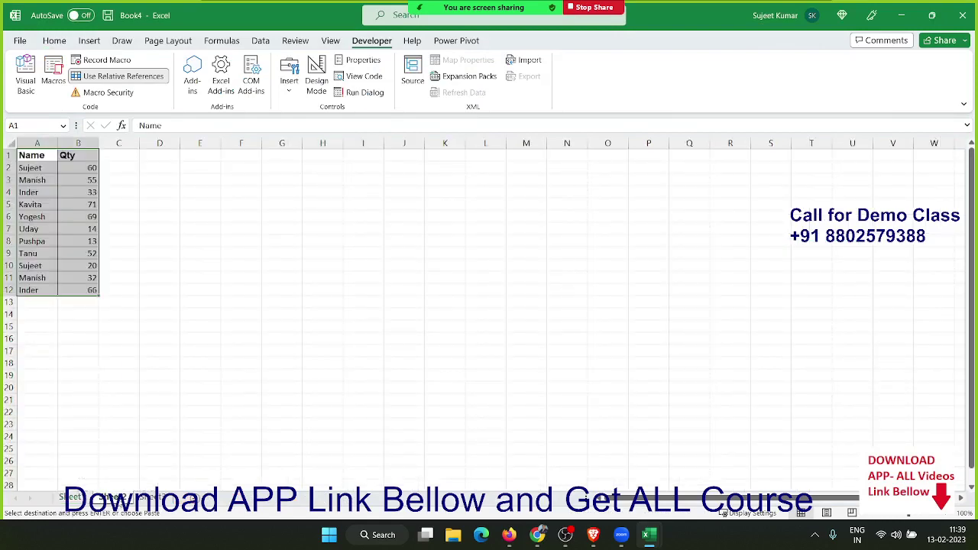
Close IF Formulas Test without saving and deselect the pasted data in Book4.
key(alt+Tab)
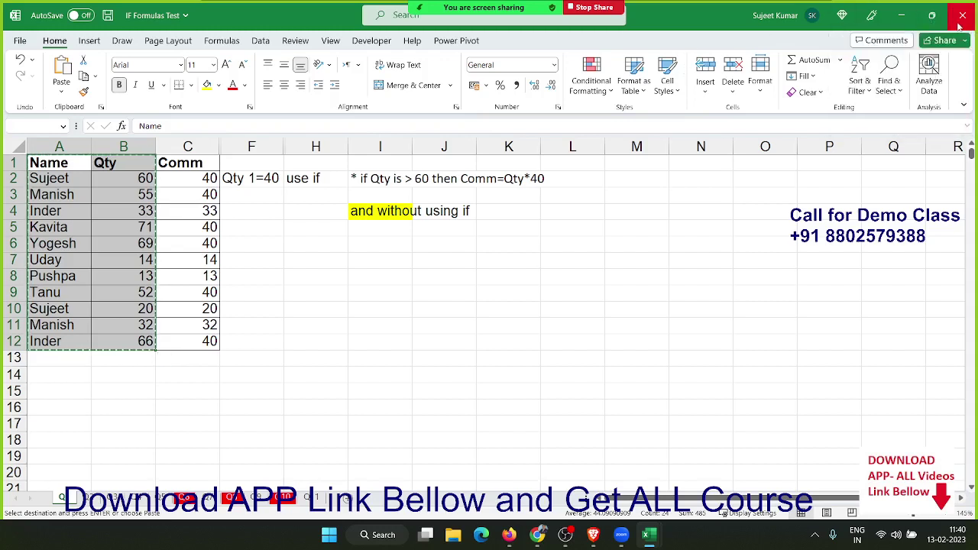
click(962, 15)
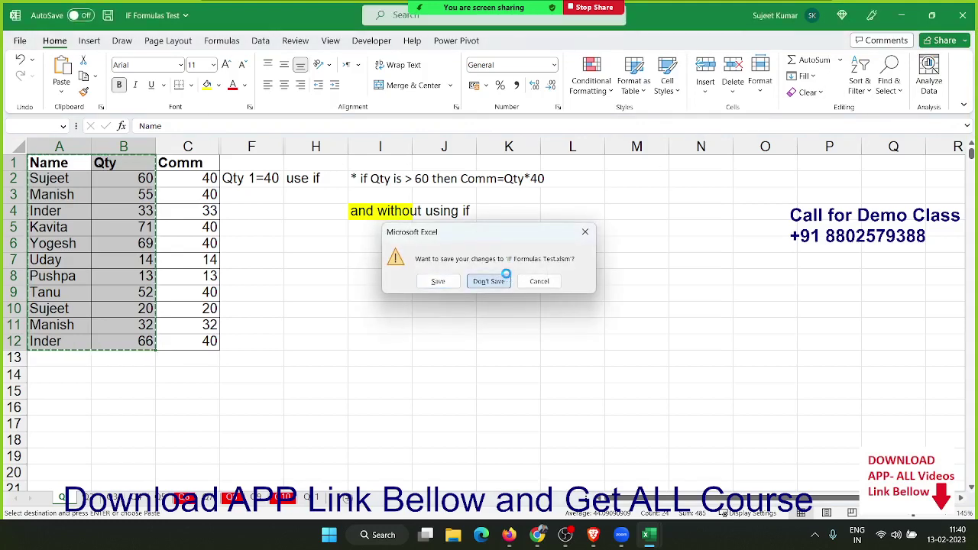
click(506, 275)
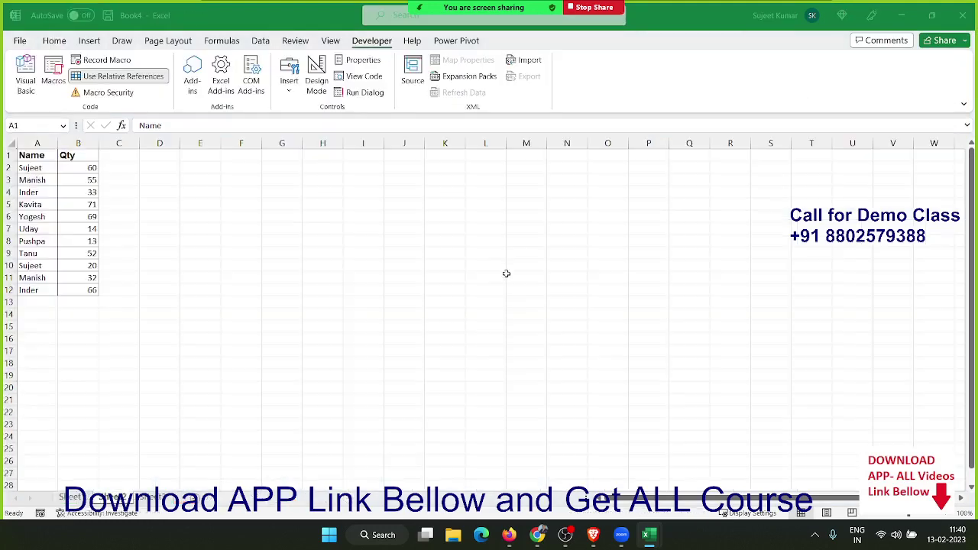
click(200, 193)
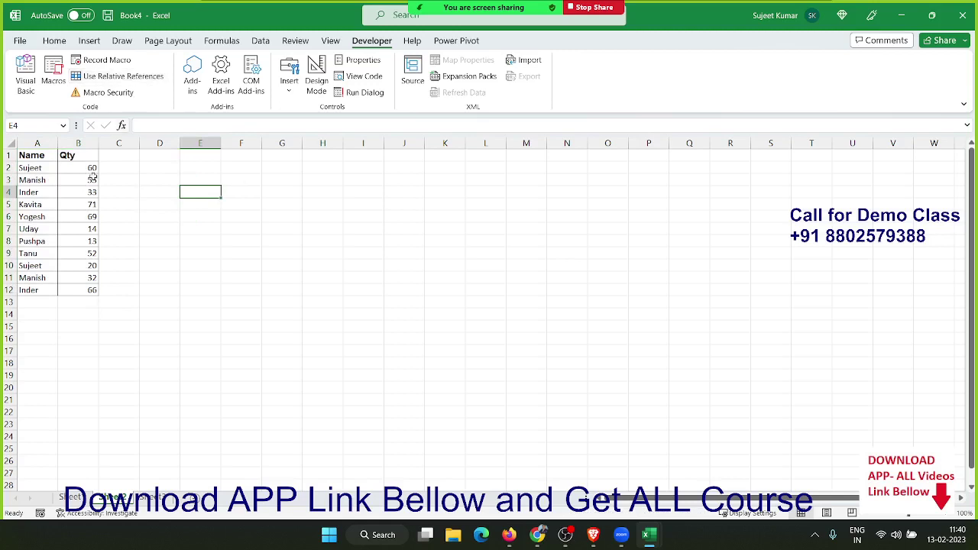
Open the VBA editor and snap it side by side with the Book4 workbook.
click(32, 218)
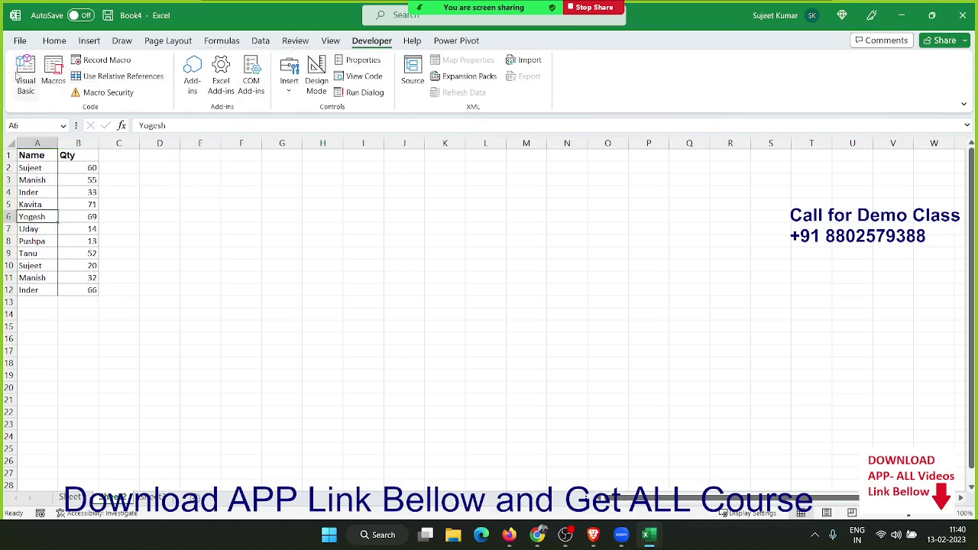
click(21, 77)
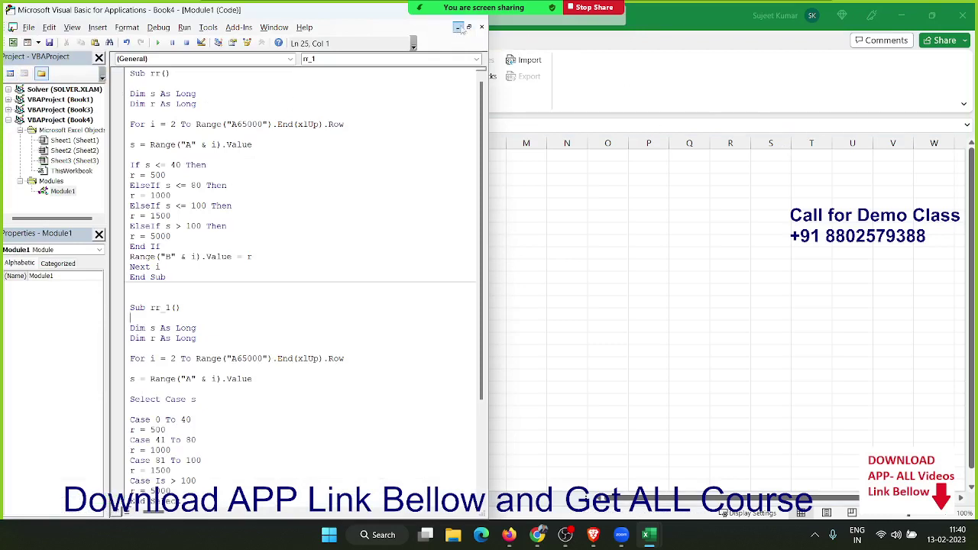
drag(370, 16, 374, 16)
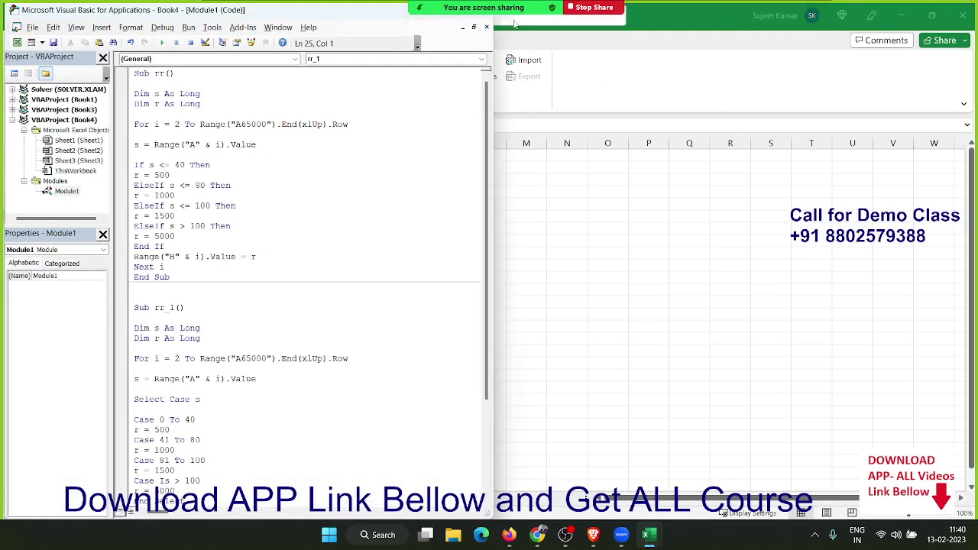
double_click(337, 14)
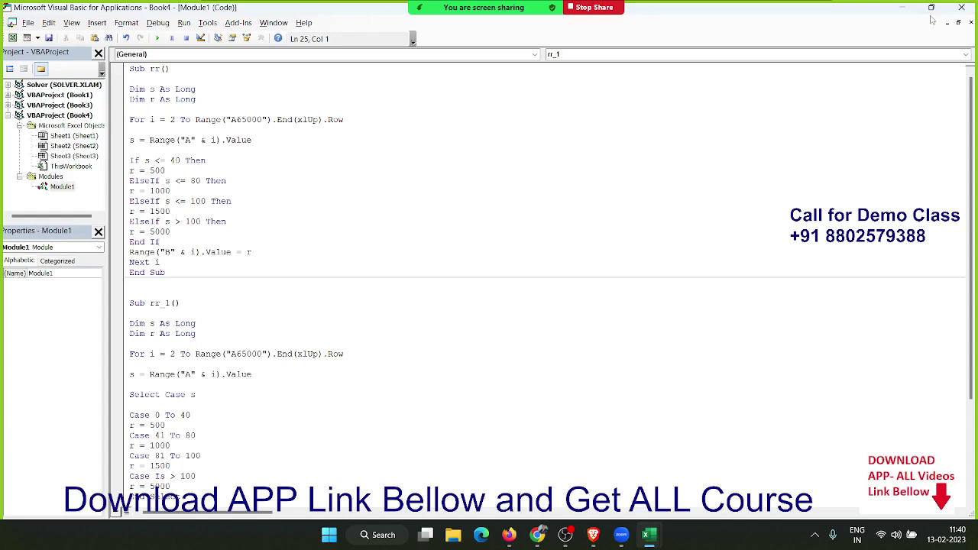
mouse_move(932, 7)
click(866, 37)
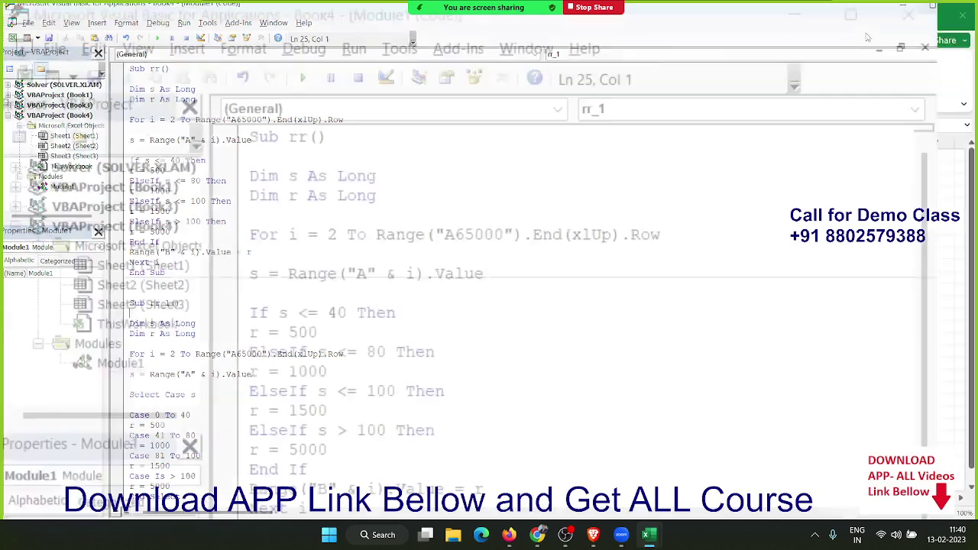
click(662, 95)
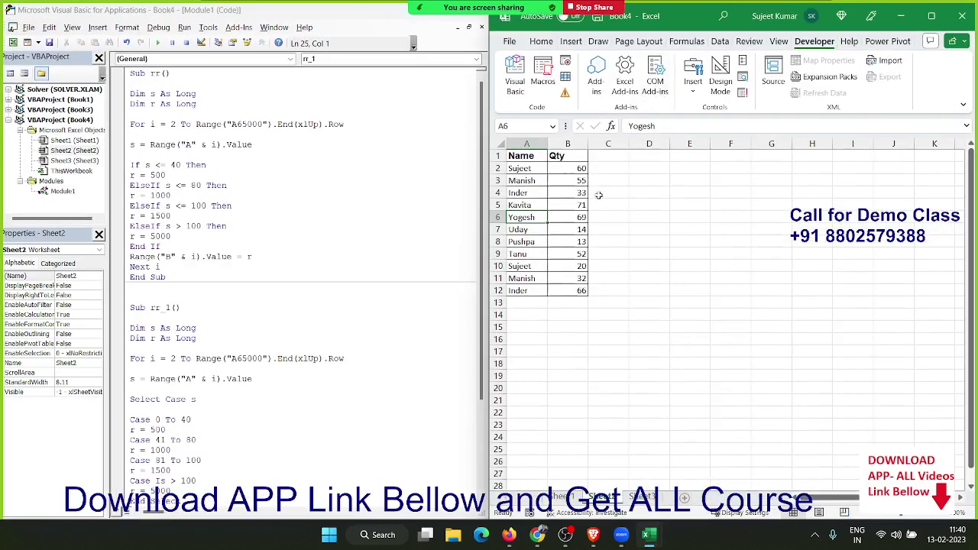
Note the rule >50 in E2 and 40*Qty in F2.
drag(520, 169, 560, 295)
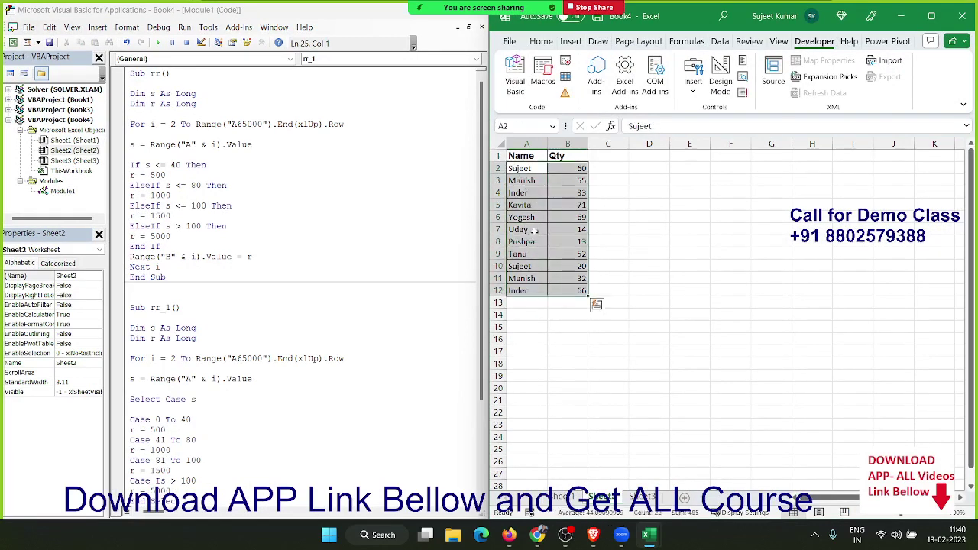
click(678, 166)
text(>)
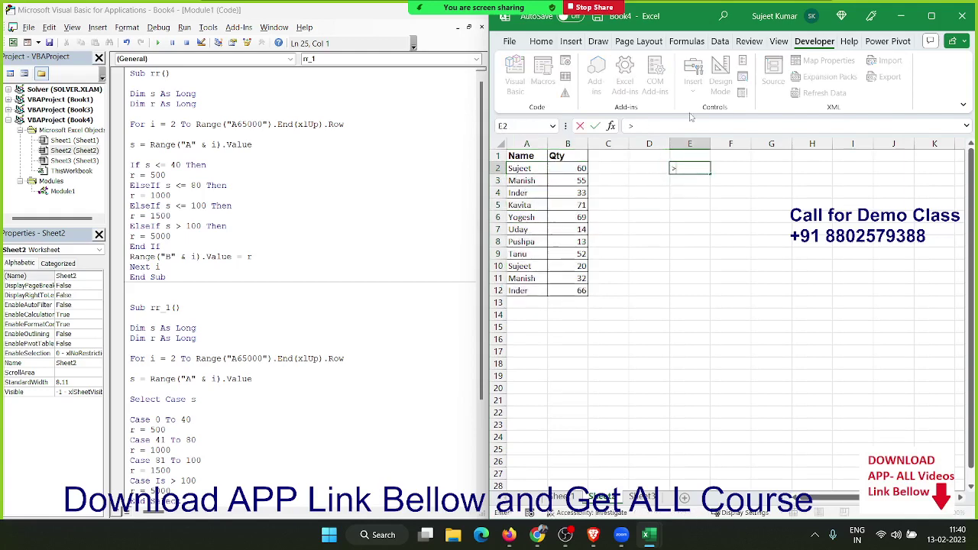
text(50)
key(Tab)
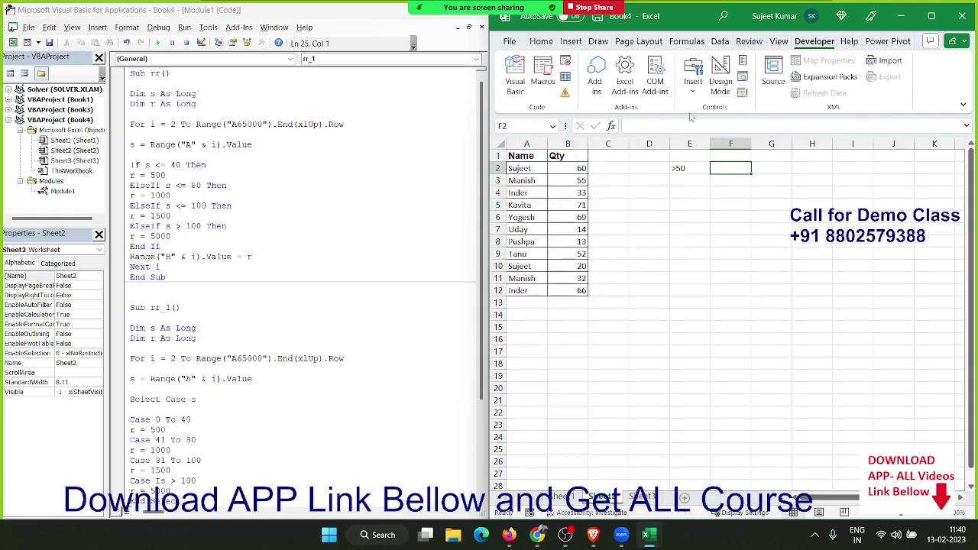
text(40*)
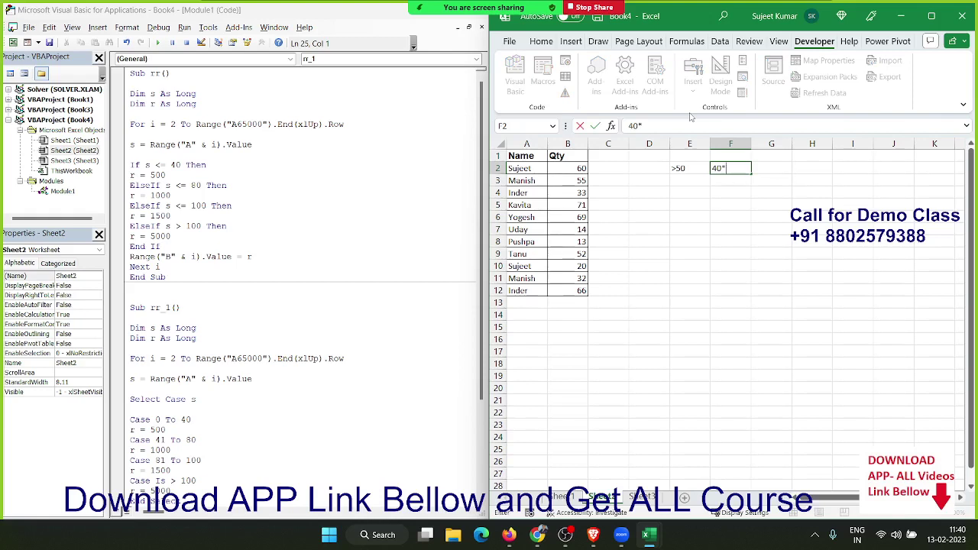
text(Q)
key(Up)
Enter the header Com in cell C1.
key(Left)
key(Left)
key(Left)
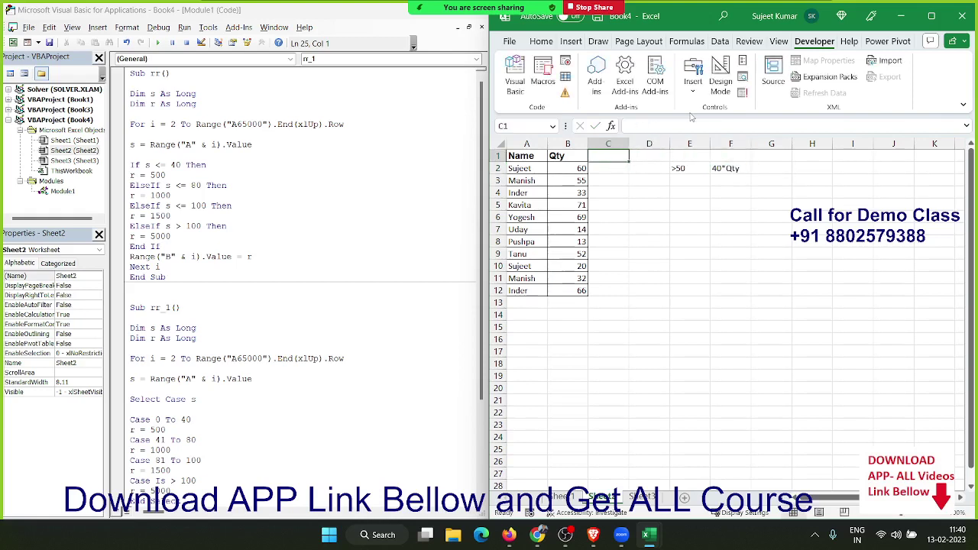
text(Ra)
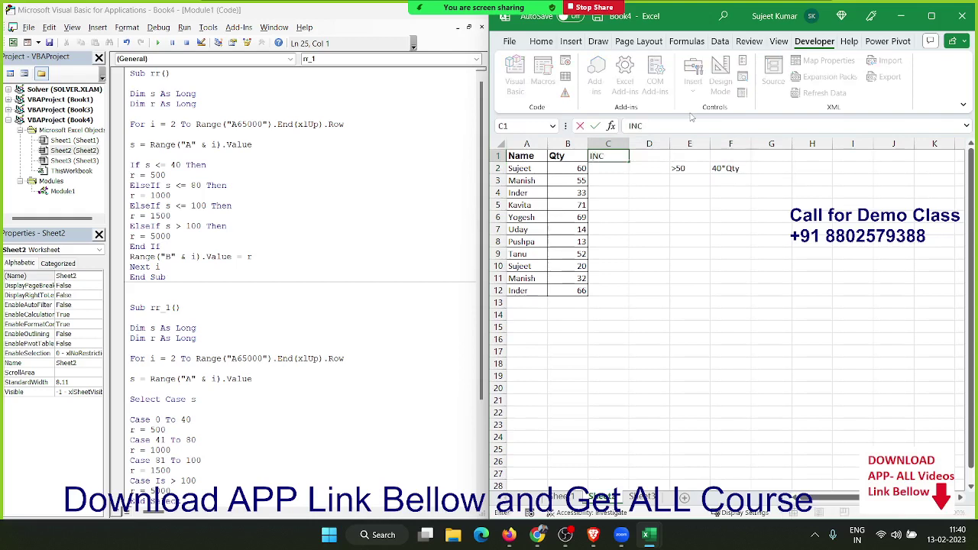
key(BackSpace)
key(BackSpace)
text(Com)
Below the last End Sub, declare a new macro Sub Q_1().
click(730, 314)
scroll(113, 388, down, 1)
scroll(113, 387, down, 3)
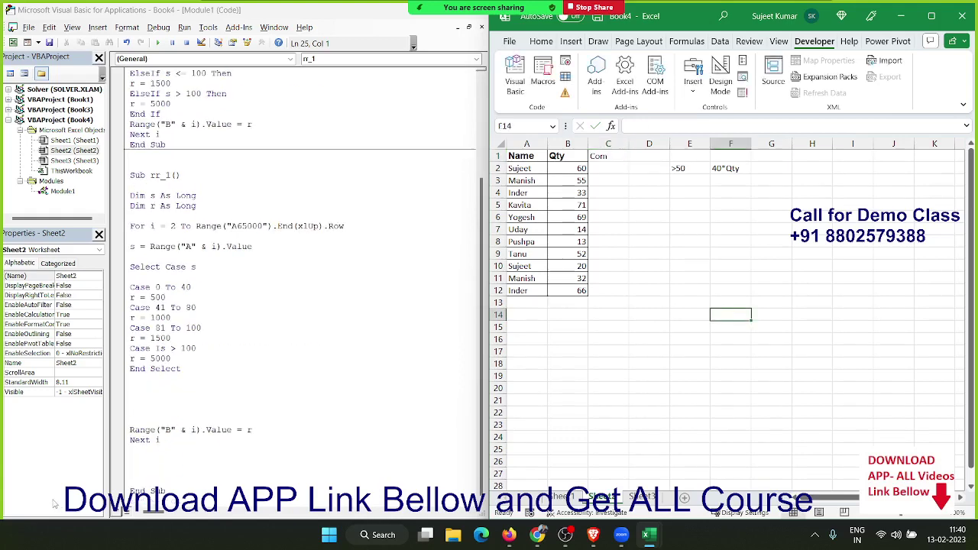
click(224, 472)
click(164, 490)
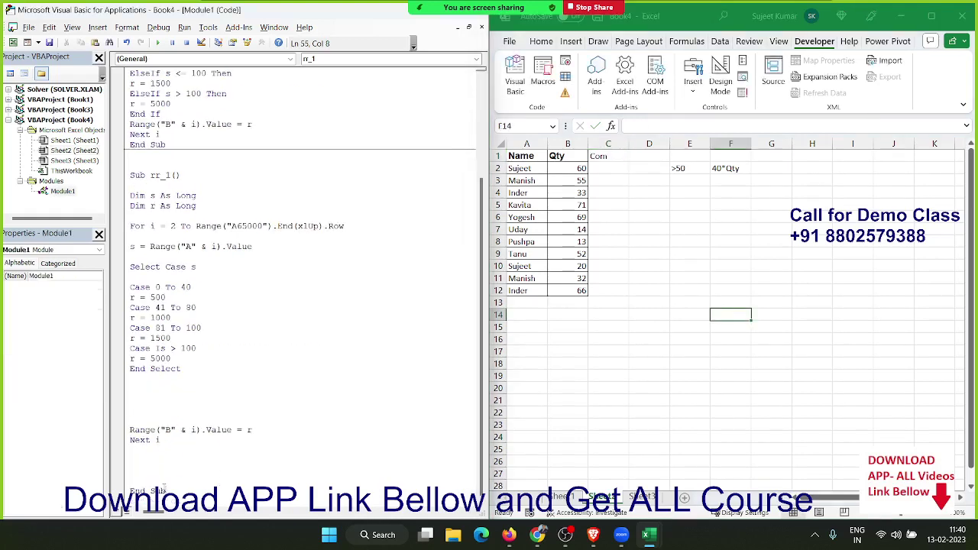
key(Return)
key(Return)
key(Return)
key(Return)
key(Return)
key(Return)
key(Return)
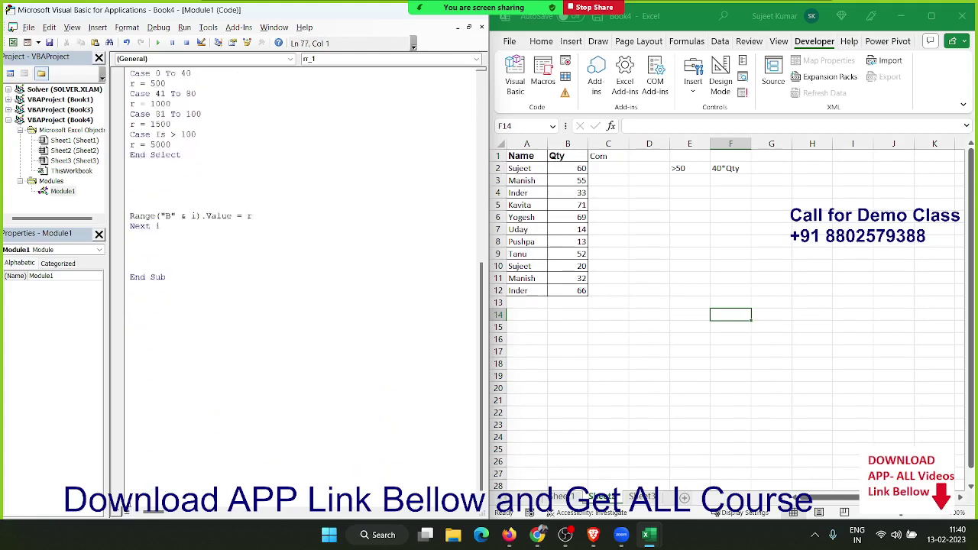
key(Return)
key(Return)
key(Return)
key(Return)
key(Return)
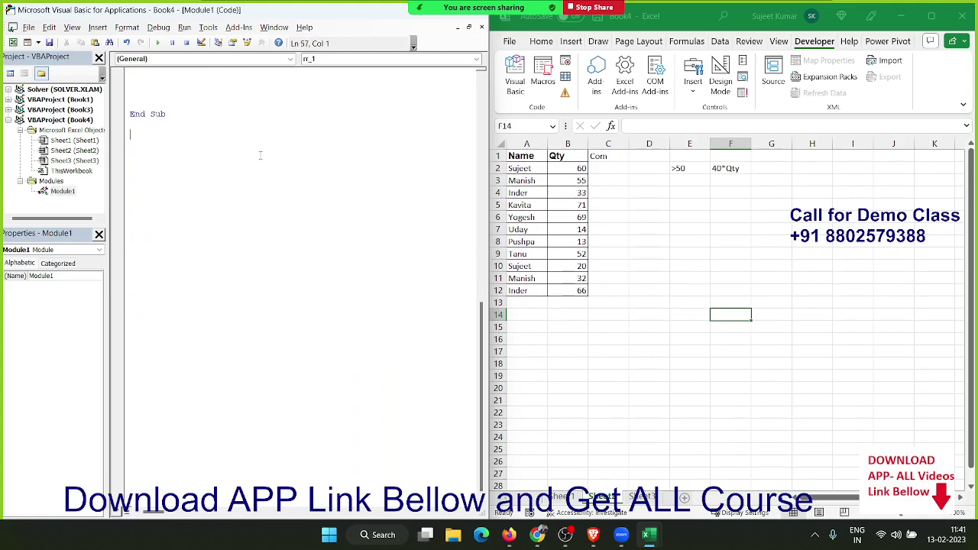
text(sub Q_)
text(1)
key(Return)
key(Return)
key(Return)
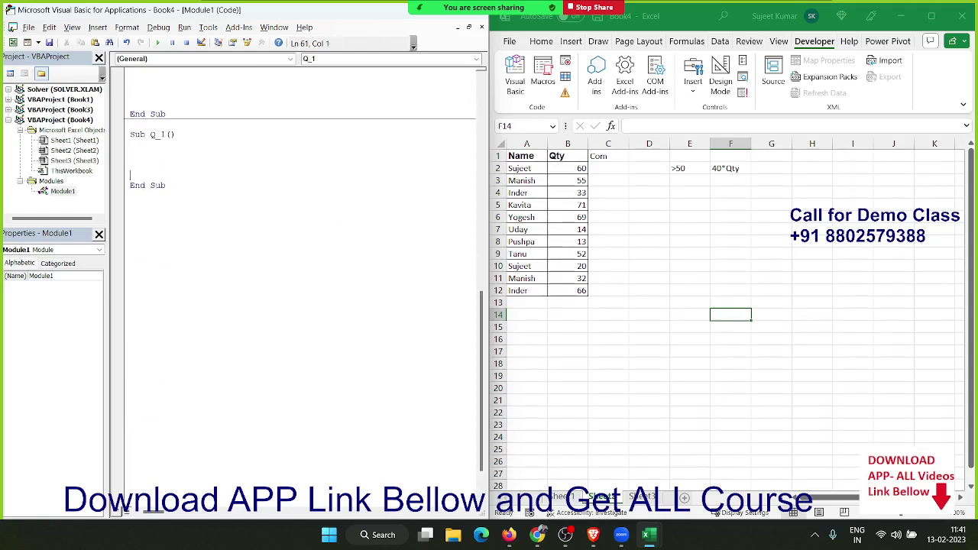
key(Return)
Add a For i = 2 To 12 … Next i loop containing q = Range("B" & i).Value.
key(Up)
key(Up)
text(fo)
text(r i =)
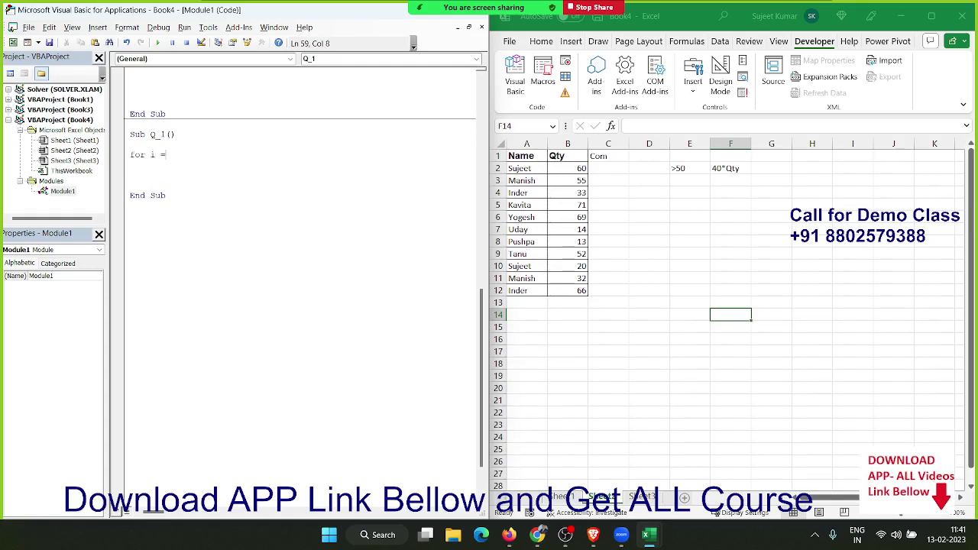
text(2)
text(12)
key(Return)
key(Return)
key(Return)
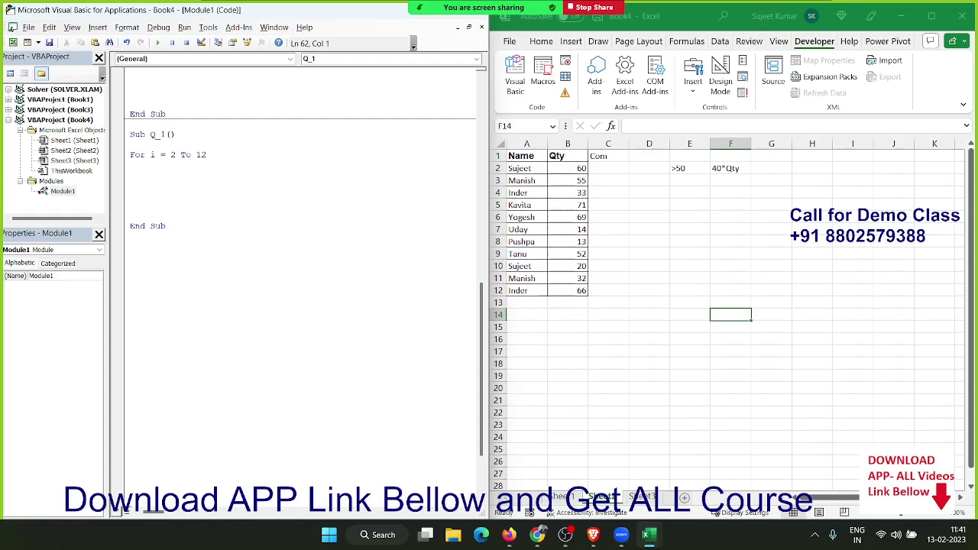
text(next )
text(i)
key(Return)
key(Return)
key(Up)
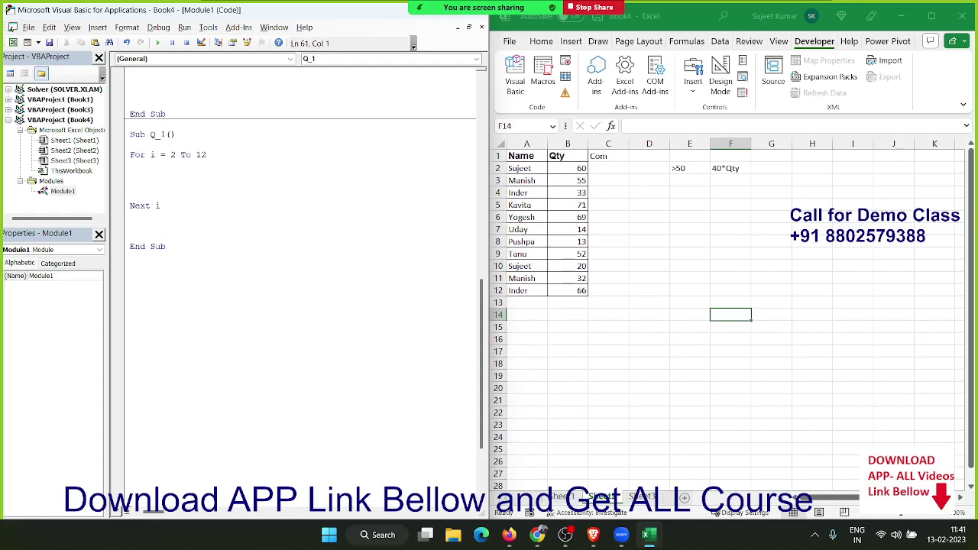
text(q=)
text(ran)
text(ge("B" & )
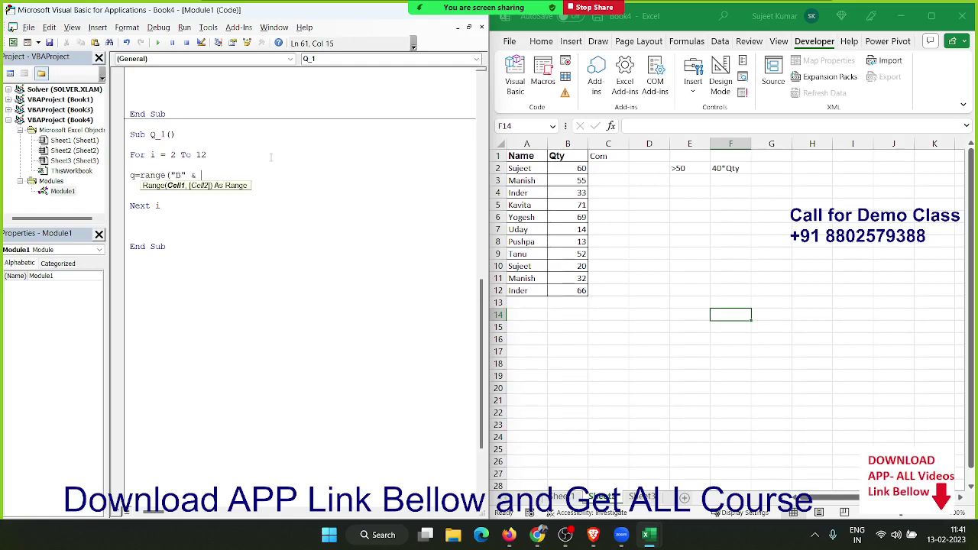
text(i).)
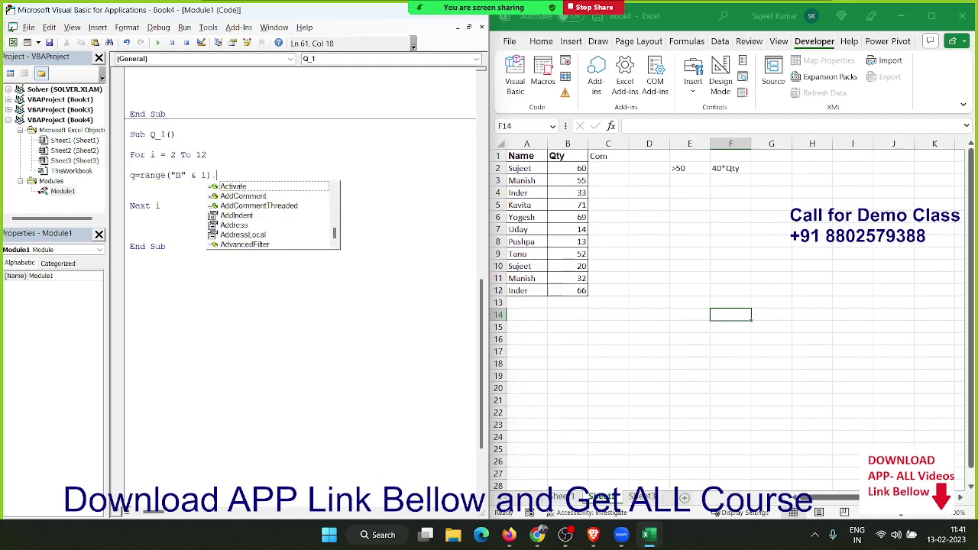
text(v)
key(Tab)
key(Return)
Inside the loop add If q > 60 Then Range("C" & i).Value = q * 40, closed by End If.
key(Return)
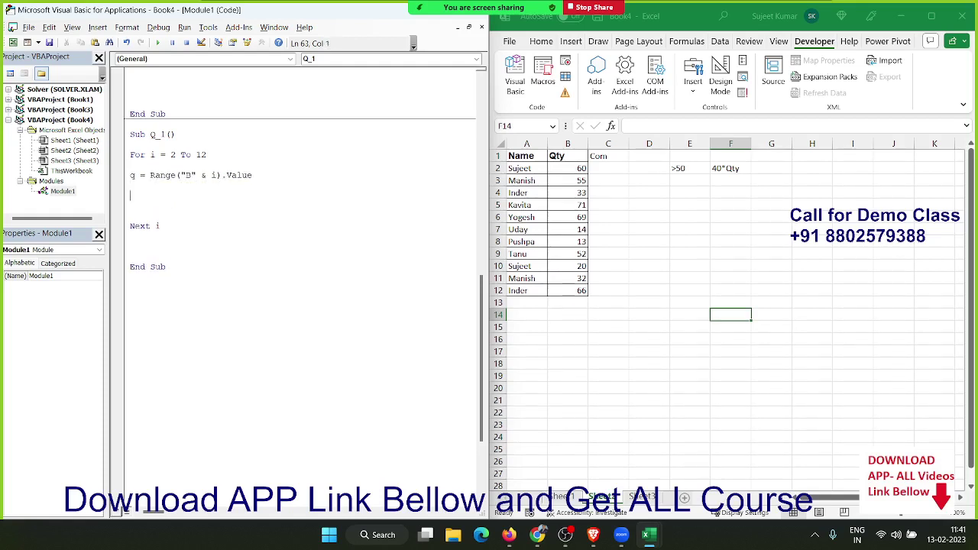
text(if )
text(q>)
text(60)
text( thne)
key(Return)
key(Return)
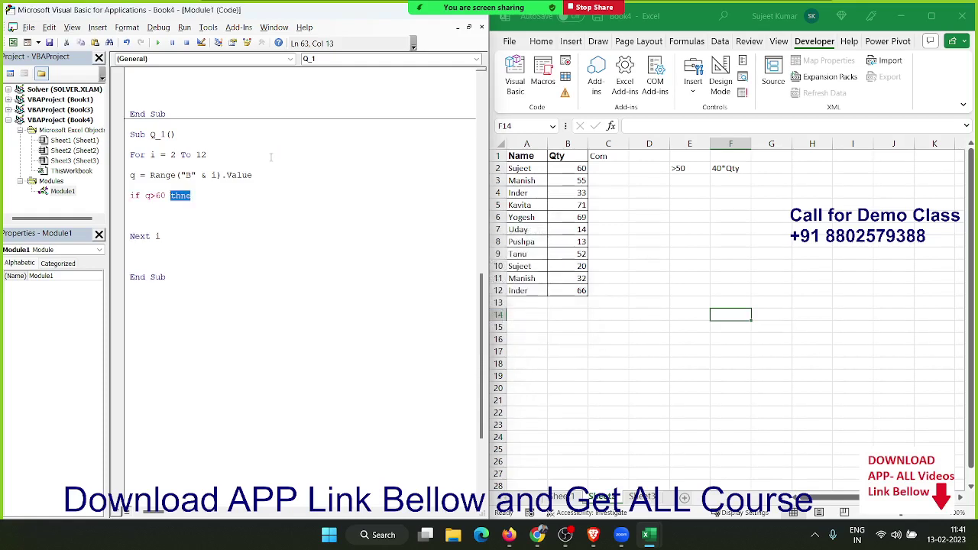
key(BackSpace)
key(BackSpace)
key(Return)
text(rang)
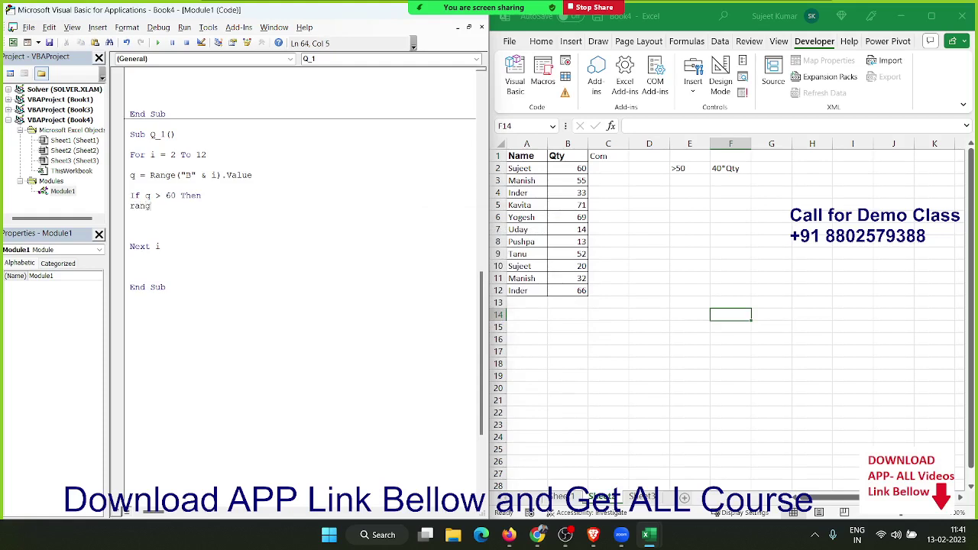
text(e()
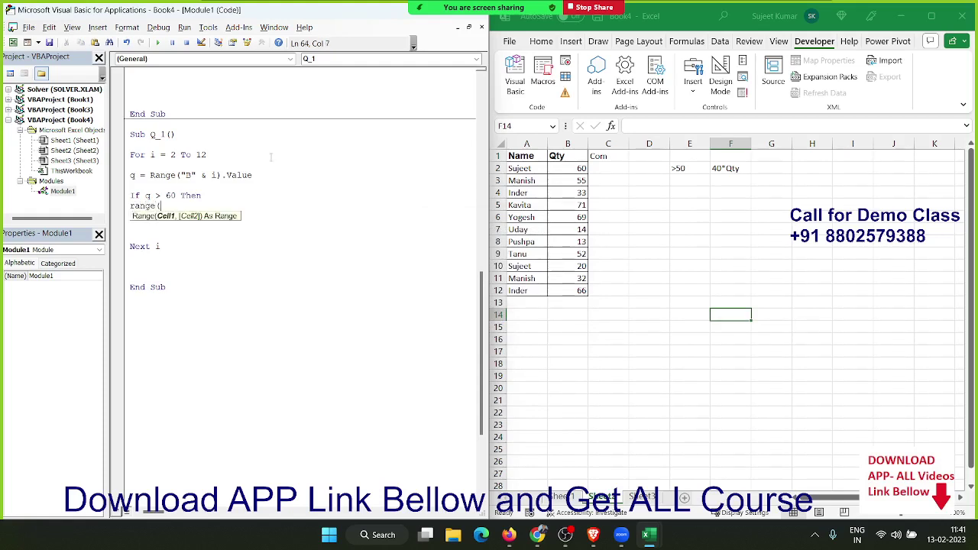
text("C" & i)
text().V)
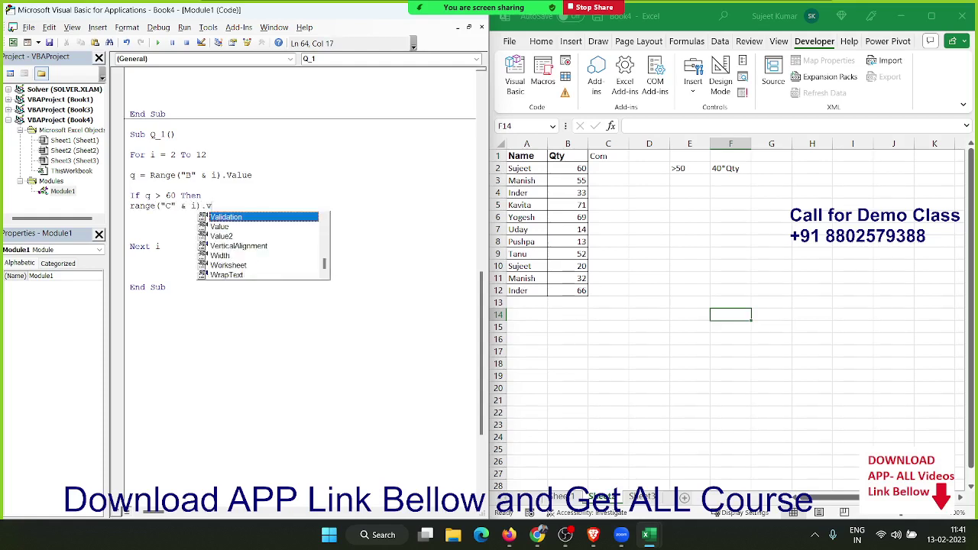
text(alue=)
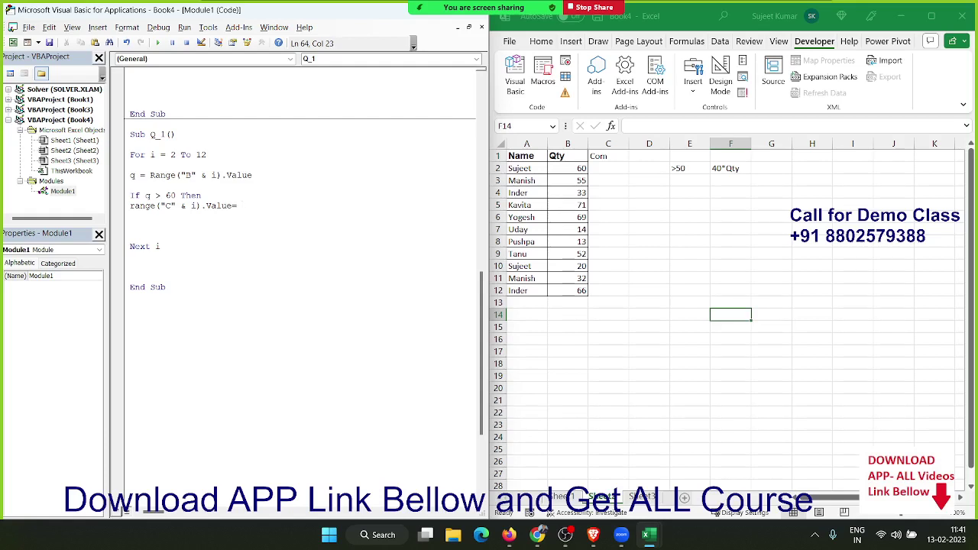
text( q*)
text(40)
key(Return)
text(end if)
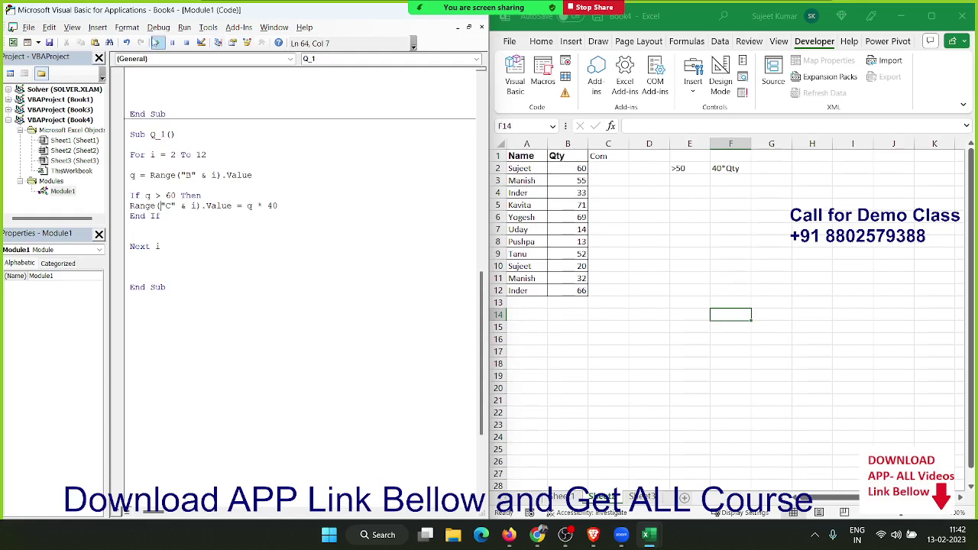
Run Q_1 to fill column C with 2840, 2760 and 2640, then select its code.
click(157, 43)
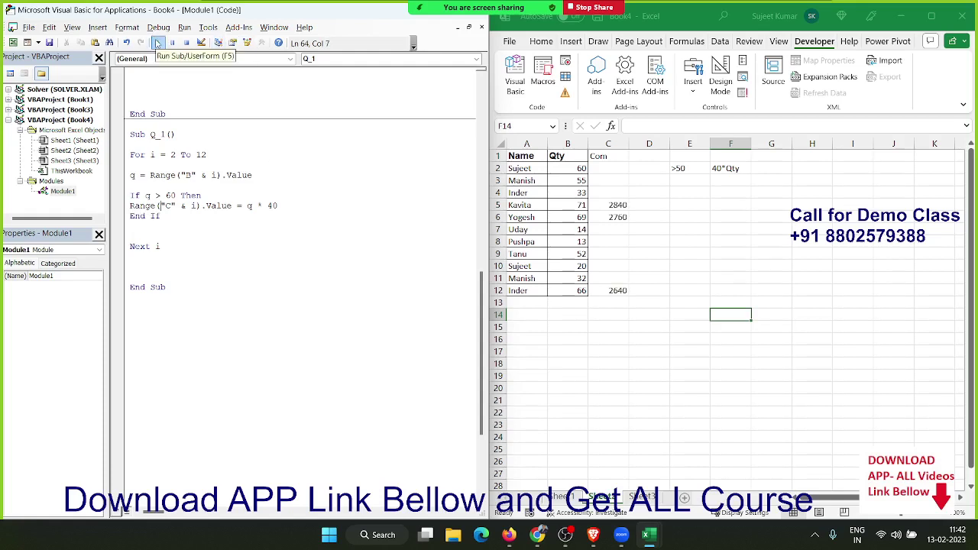
drag(132, 298, 130, 134)
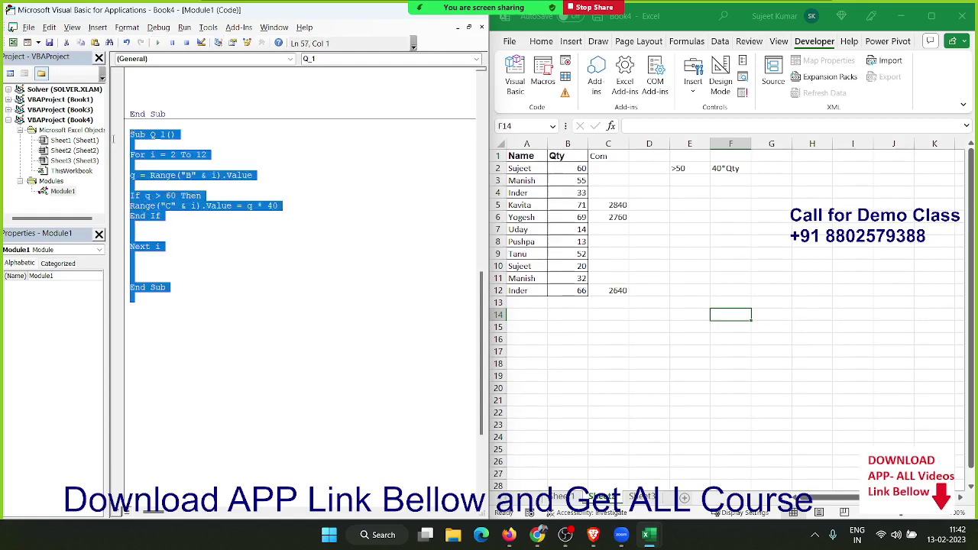